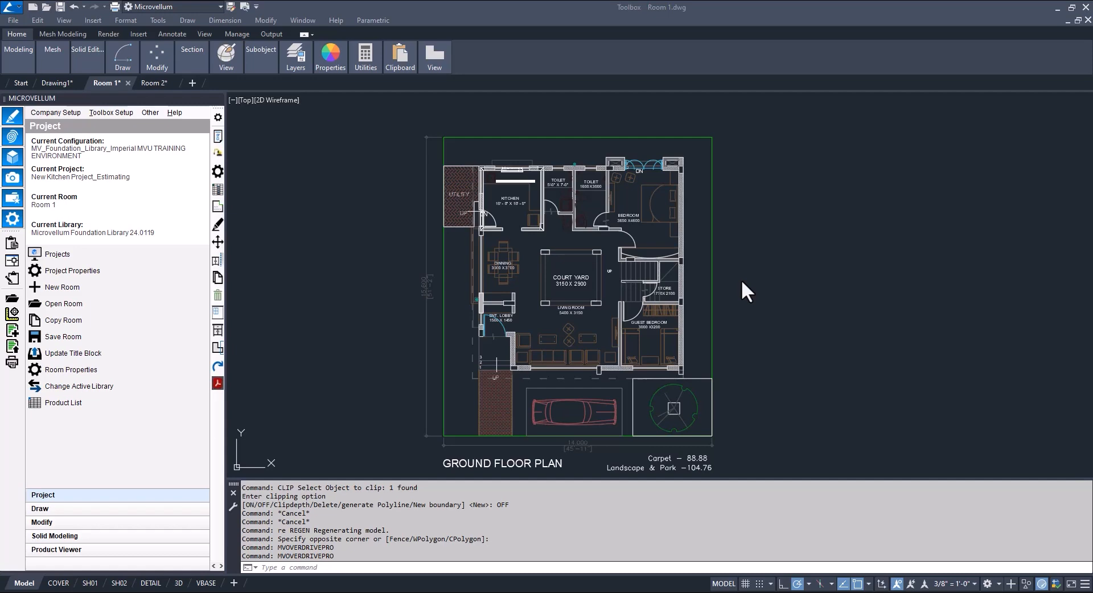
- Add a linear dimension across the kitchen's inside width, placed above the room's upper wall
scroll(514, 165, up, 6)
text(dl)
key(Return)
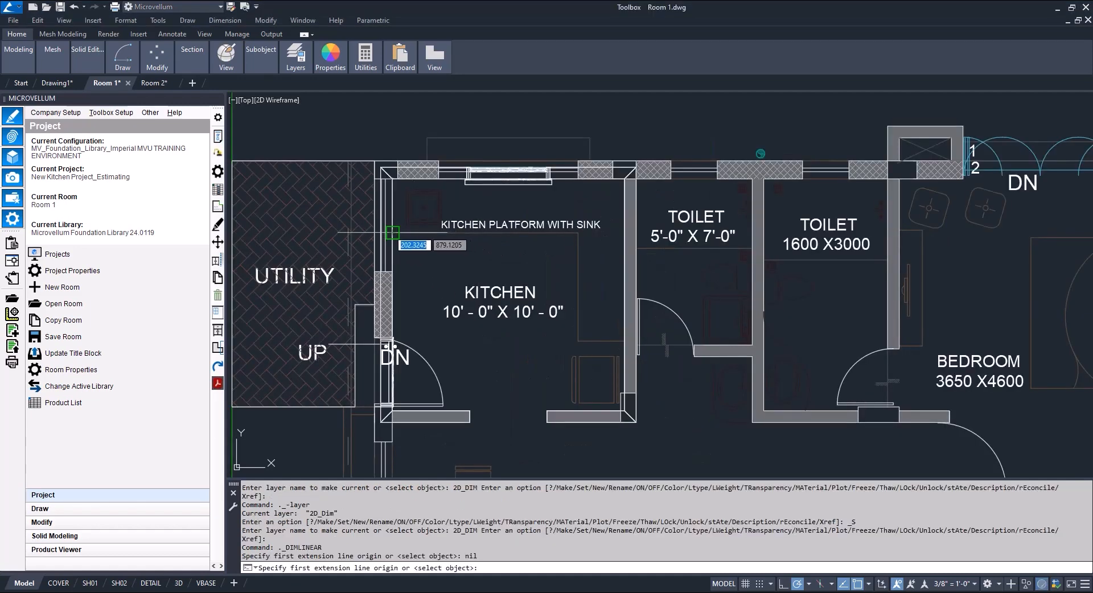
click(393, 232)
click(625, 231)
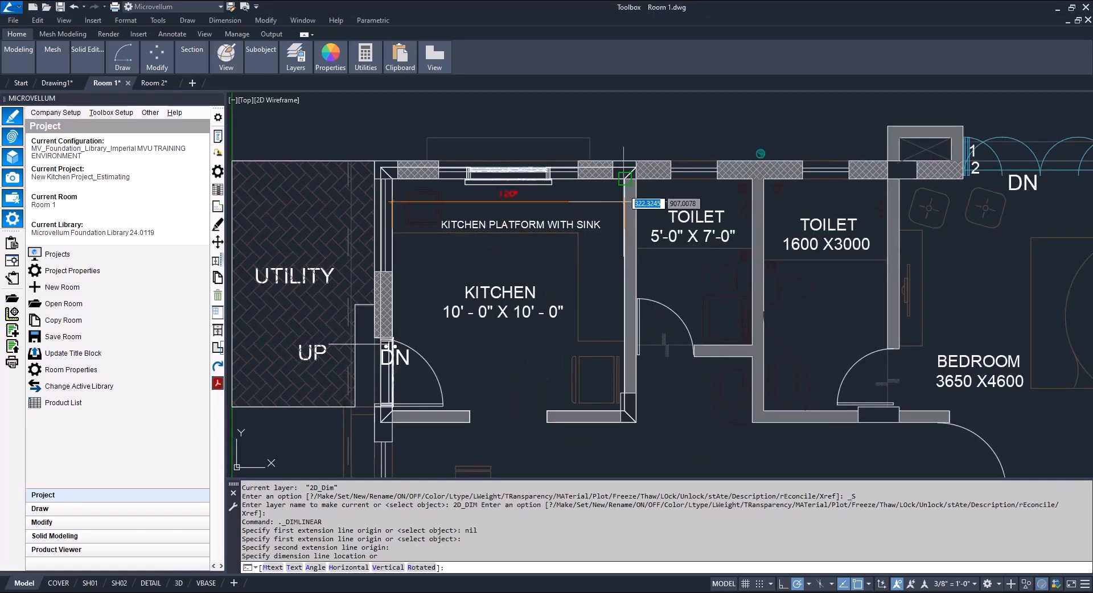
click(612, 126)
- Dimension the kitchen's right wall vertically from its upper inside corner down, placing the dimension line in the adjoining toilet
key(Return)
click(625, 341)
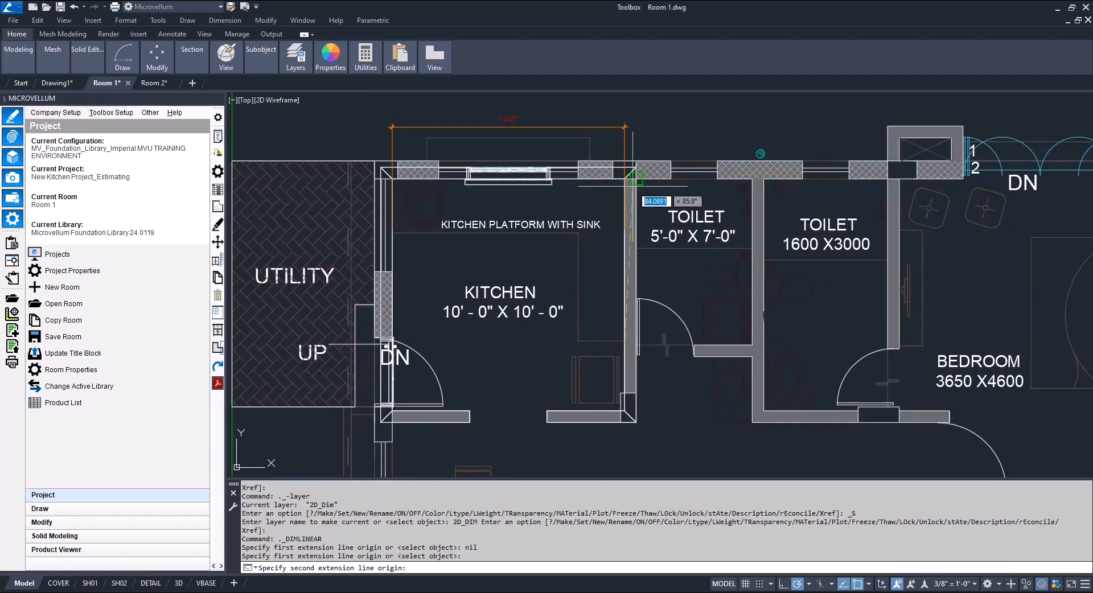
click(628, 178)
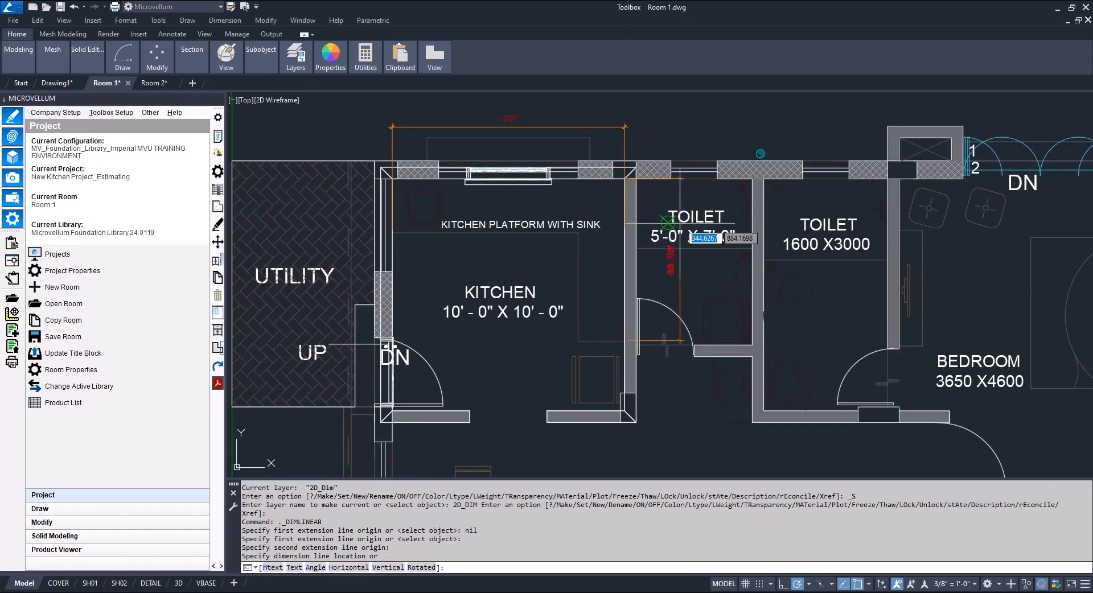
click(705, 279)
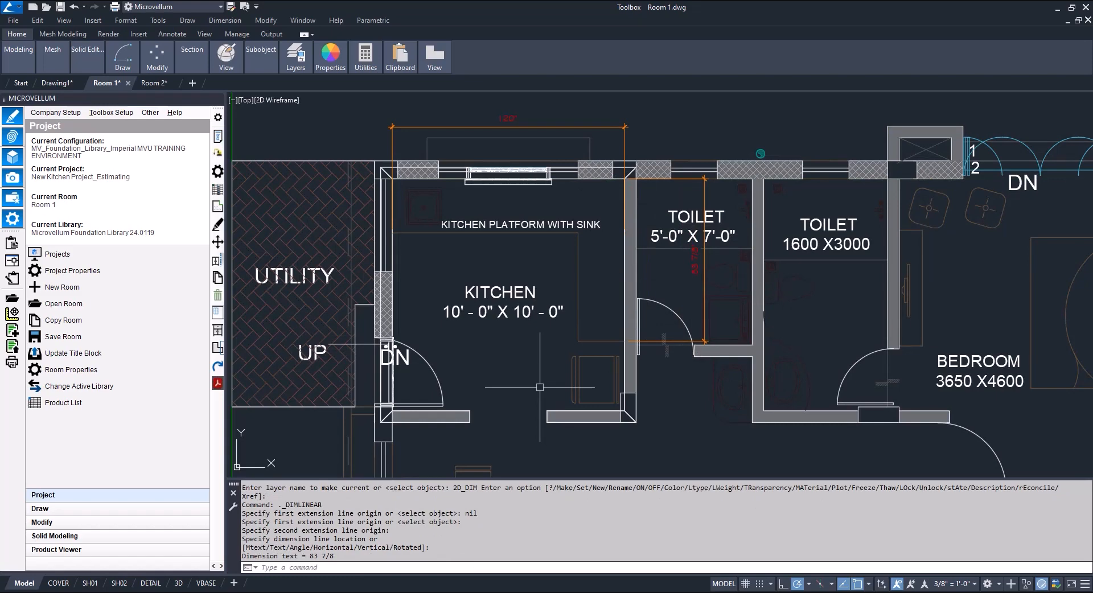
- Open Room 1's product list and add a Base 2 Door Sink from the frameless Sink Cabinets
click(77, 404)
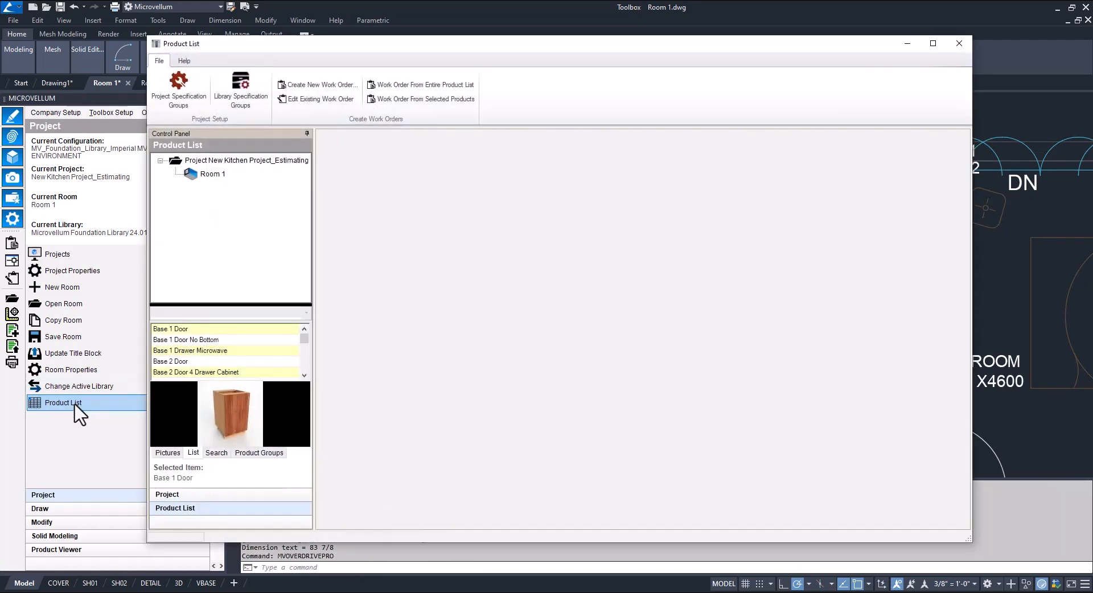
click(214, 175)
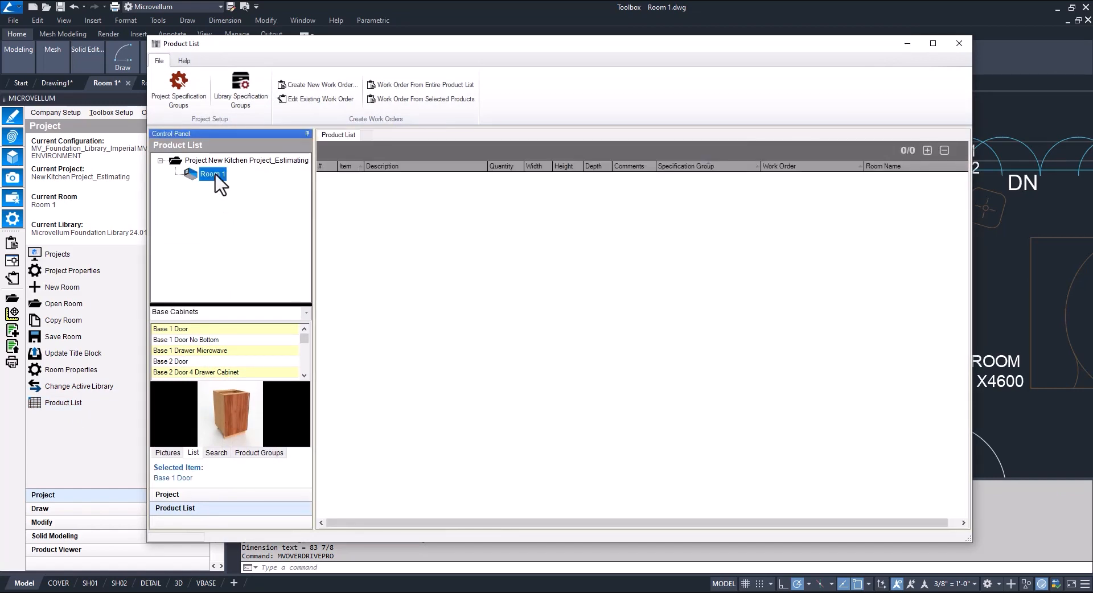
click(307, 280)
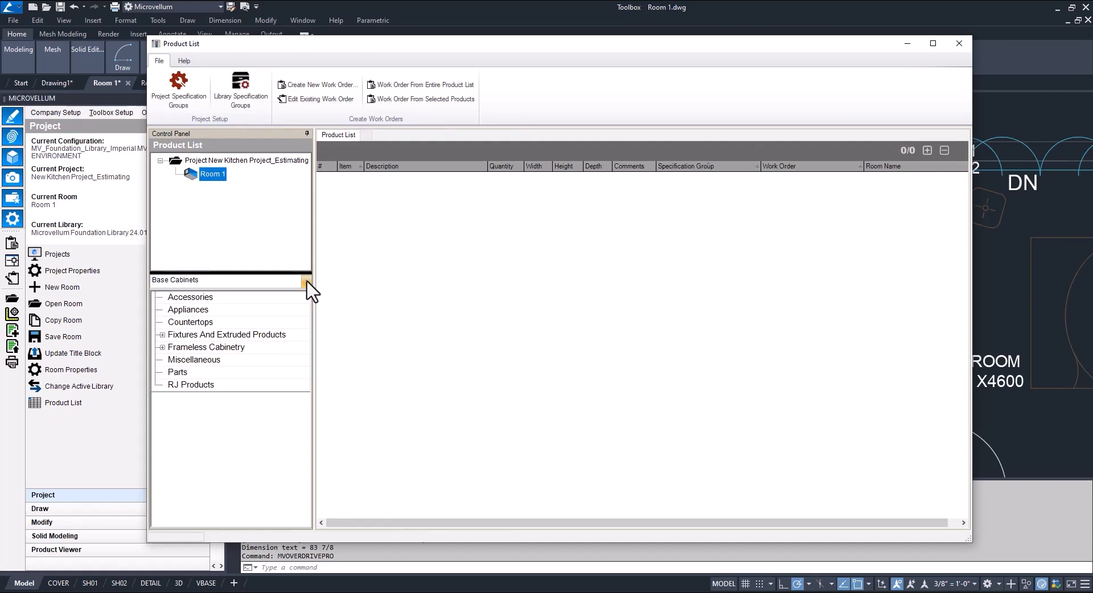
click(162, 347)
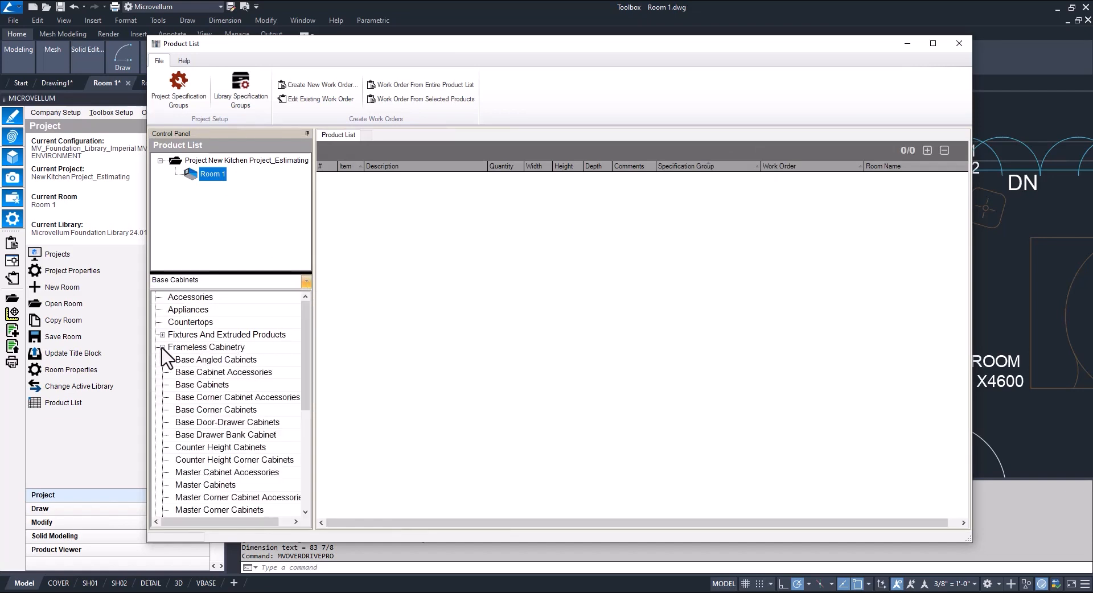
drag(302, 313, 303, 388)
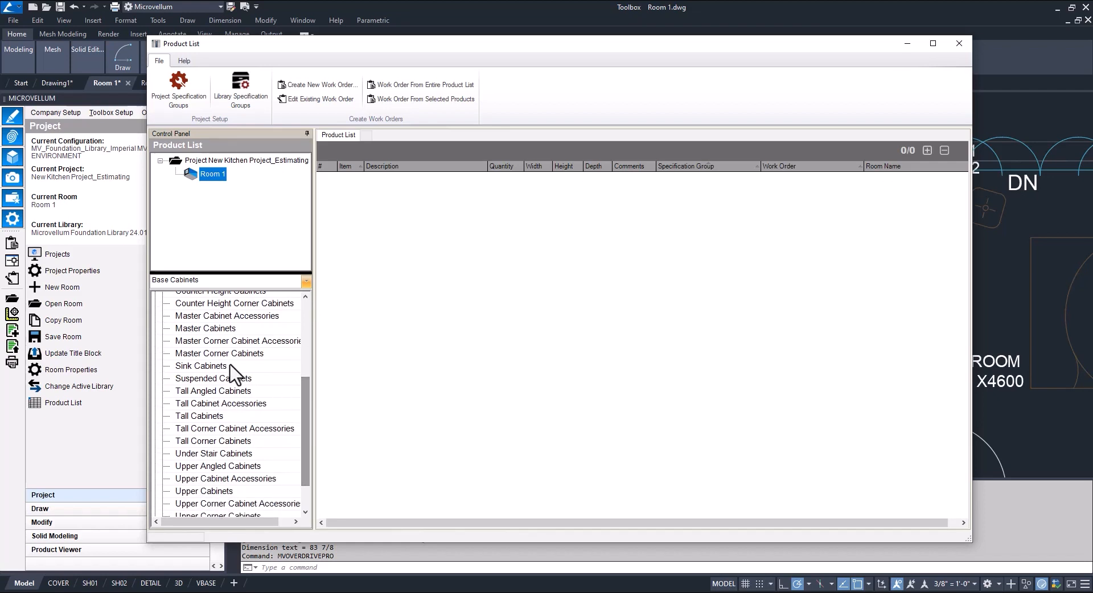
click(232, 366)
click(188, 351)
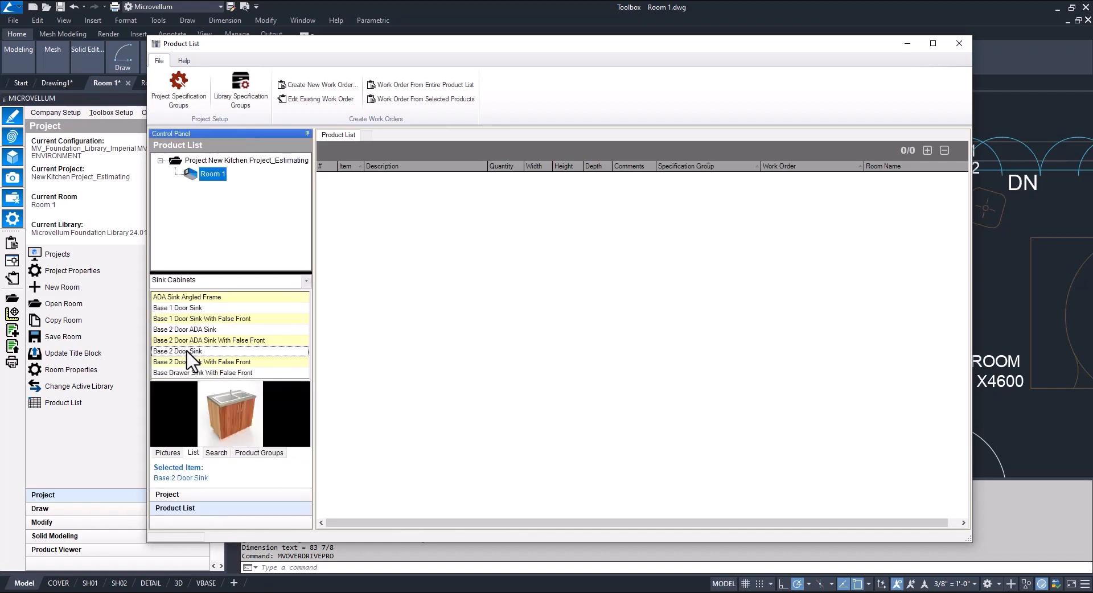
drag(188, 351, 251, 371)
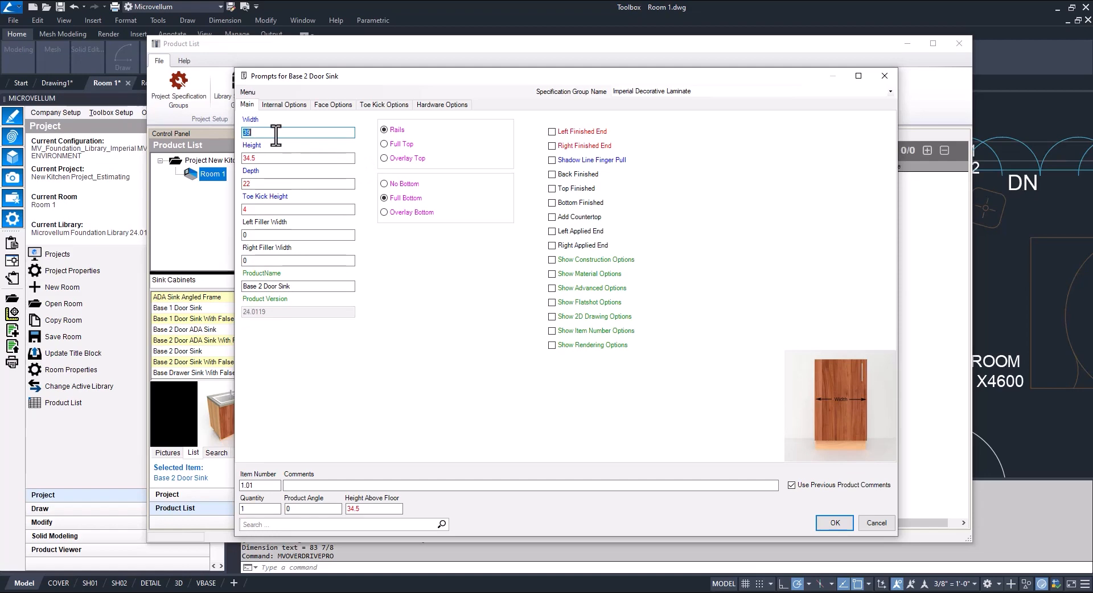
- Set the sink cabinet's width to 34 and left filler width to 2, and accept its prompts
text(34)
click(274, 236)
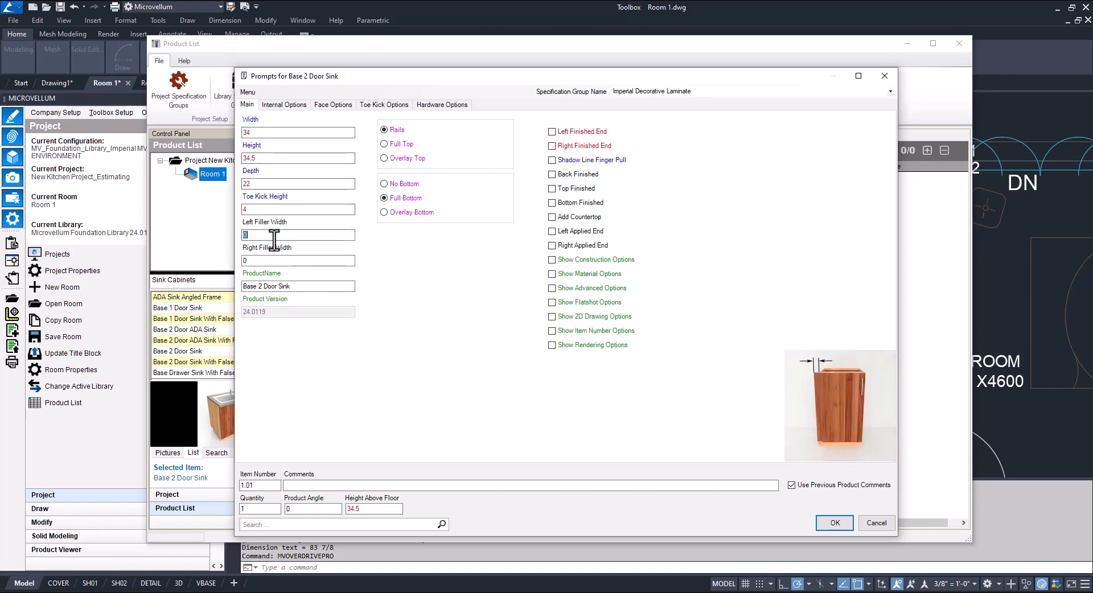
text(2)
click(835, 523)
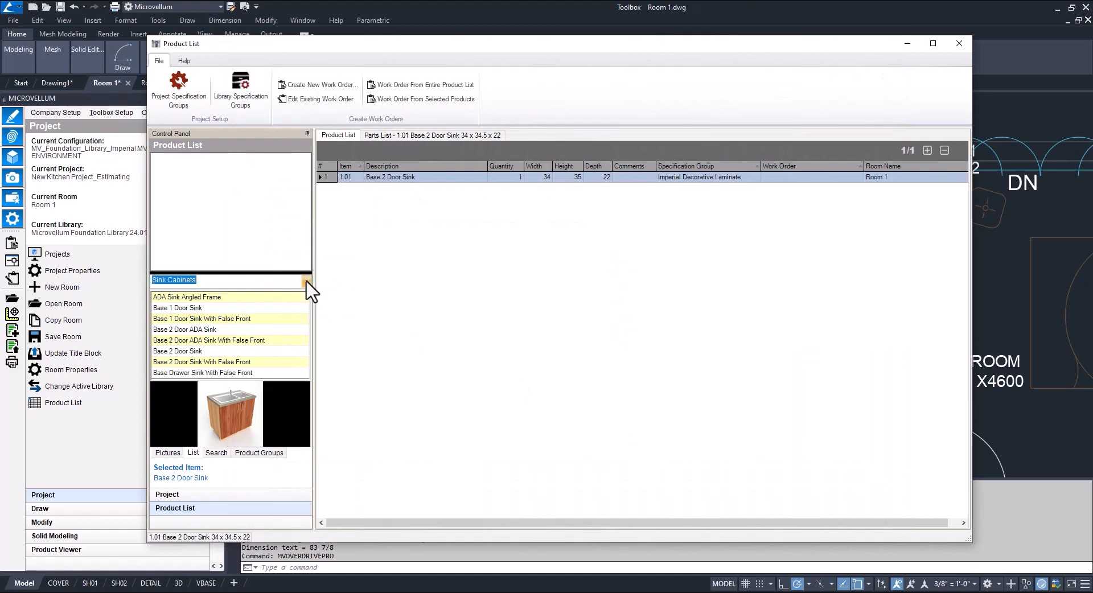
- Add a Base 3 Drawer from the Base Drawer Bank Cabinet category with width 19 and quantity 3
click(306, 280)
drag(305, 317, 309, 367)
click(219, 346)
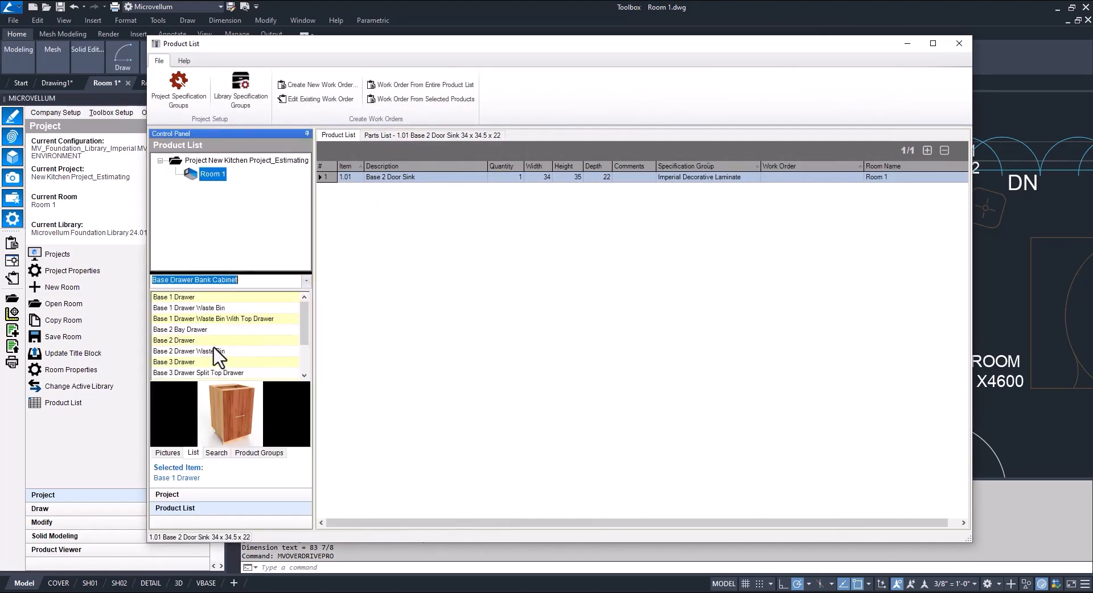
double_click(222, 364)
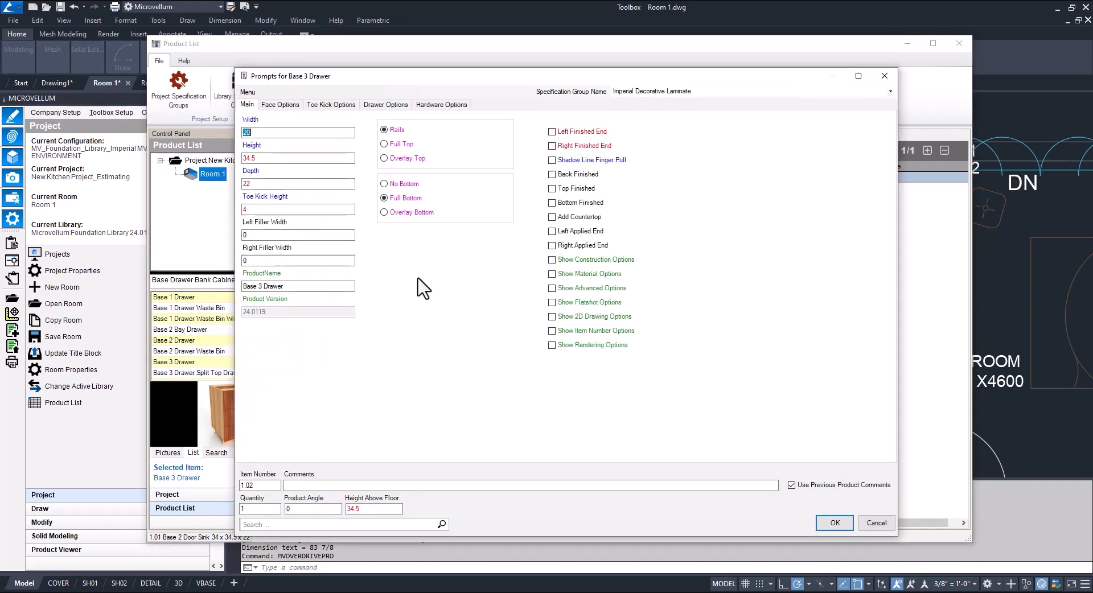
double_click(259, 508)
text(3)
click(835, 523)
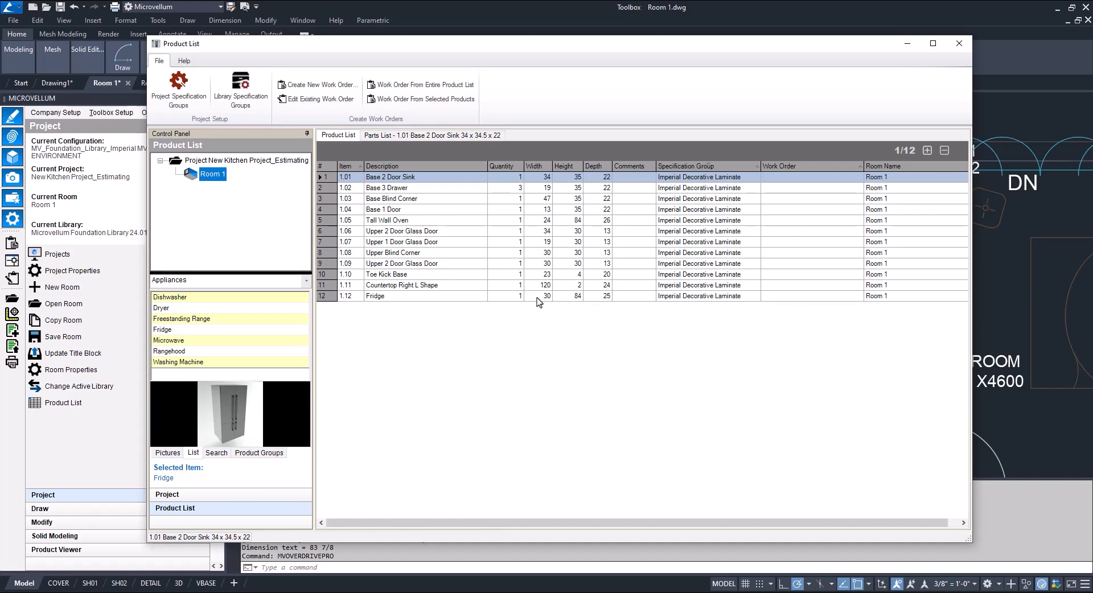
- Process a work order from the entire product list with the default name and open it
click(396, 86)
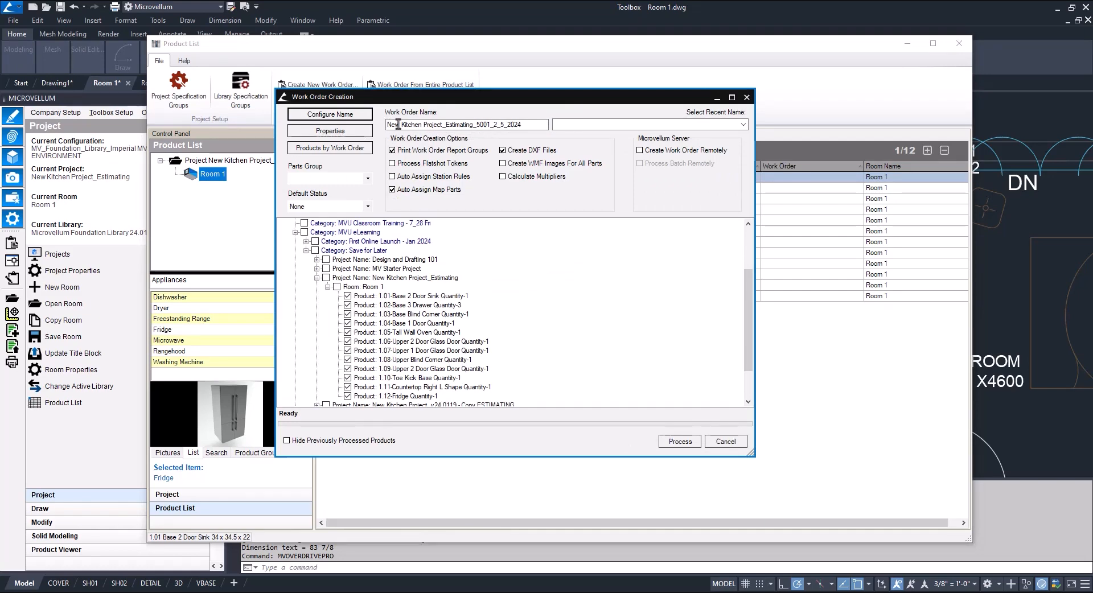
click(677, 443)
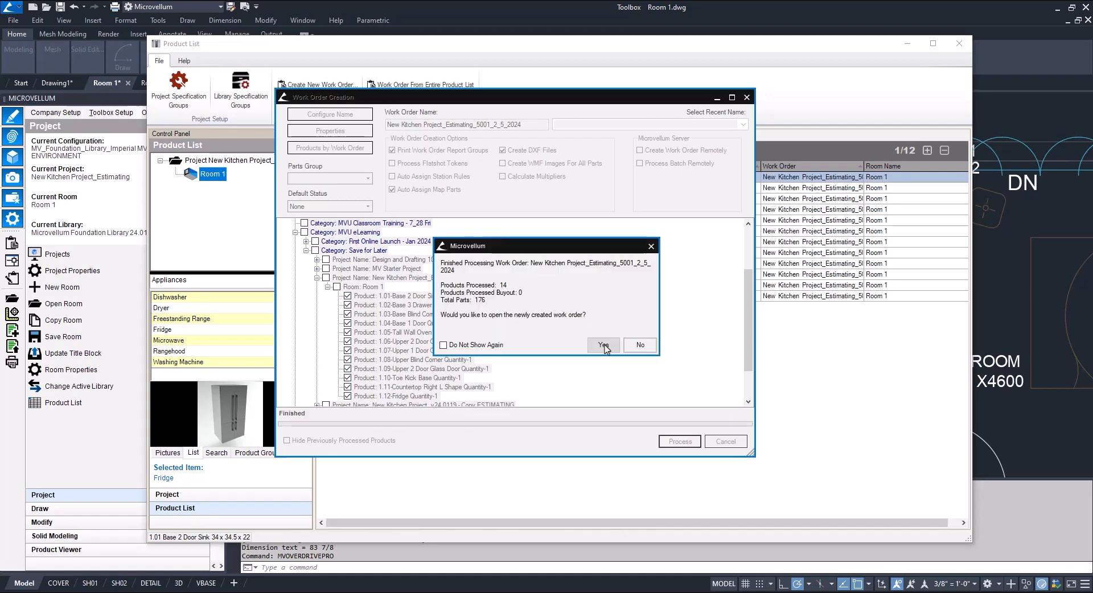
click(605, 348)
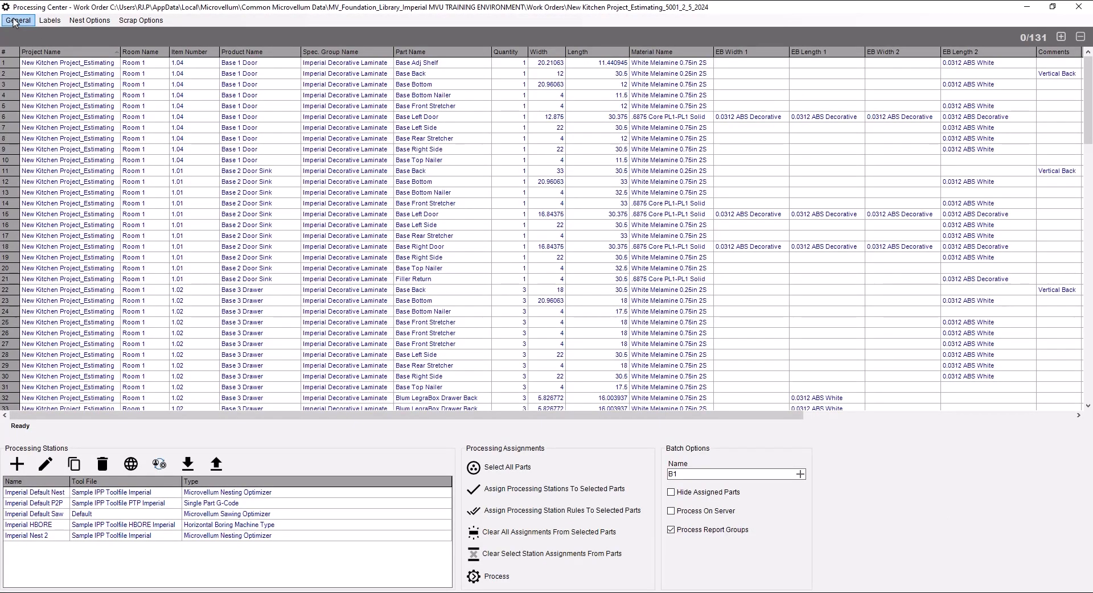
- Generate a print preview of the Cost Based Estimating Report for the work order
click(17, 21)
mouse_move(52, 108)
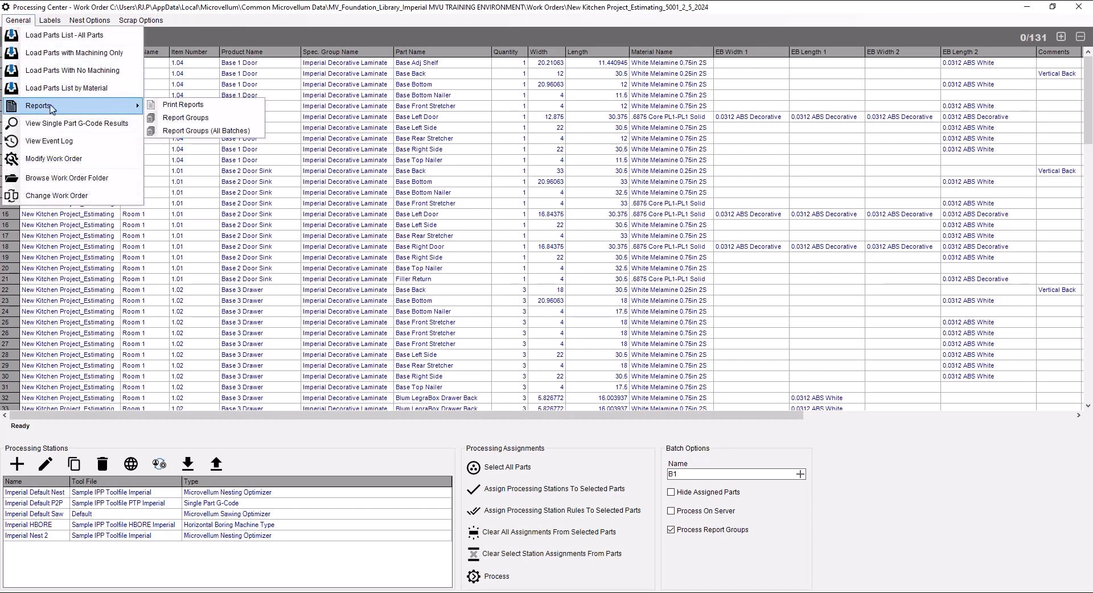
click(197, 106)
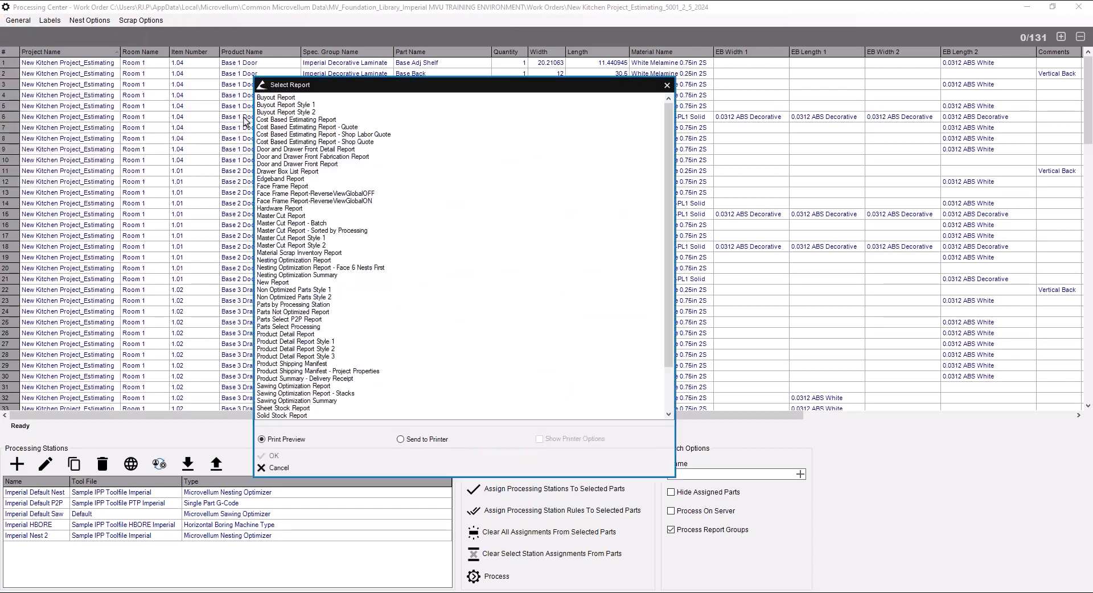
click(320, 120)
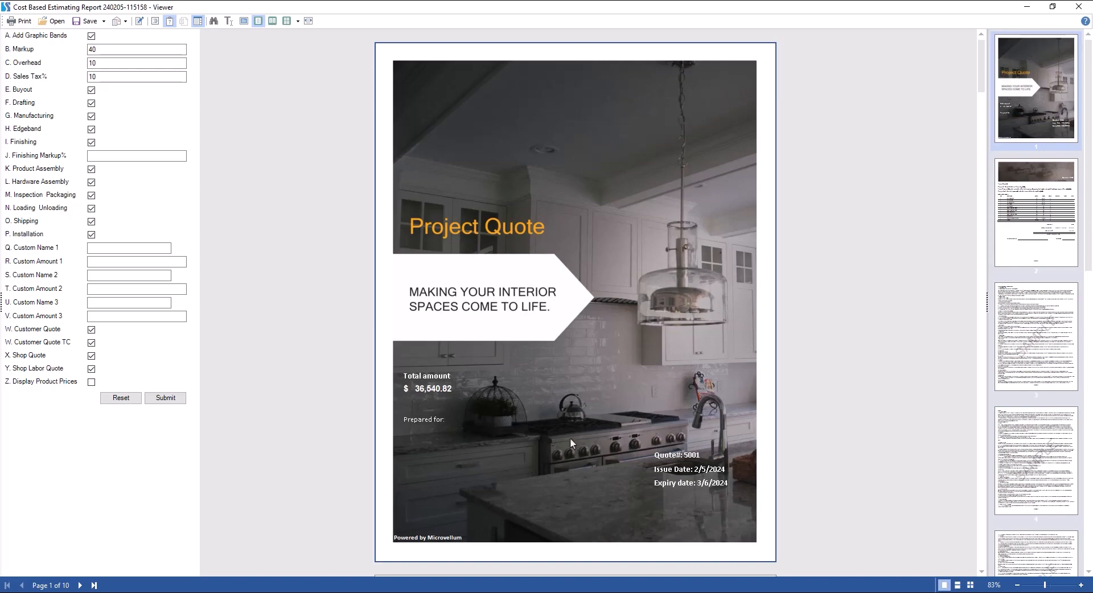
- Enable Display Product Prices in the quote, regenerate the report and check the itemized product table
scroll(567, 450, down, 5)
scroll(559, 488, down, 5)
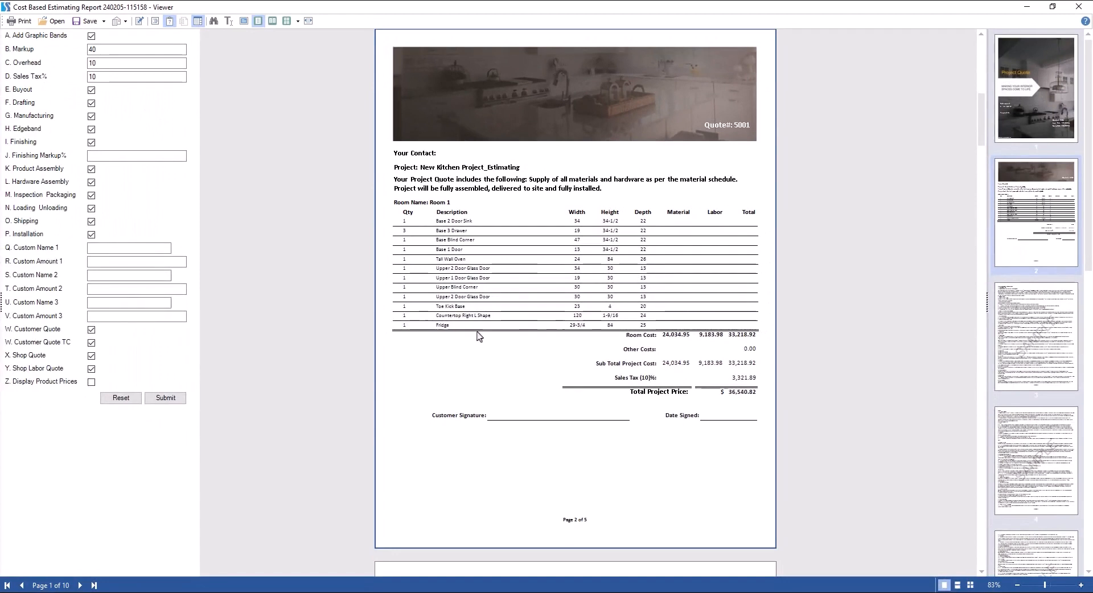
click(91, 382)
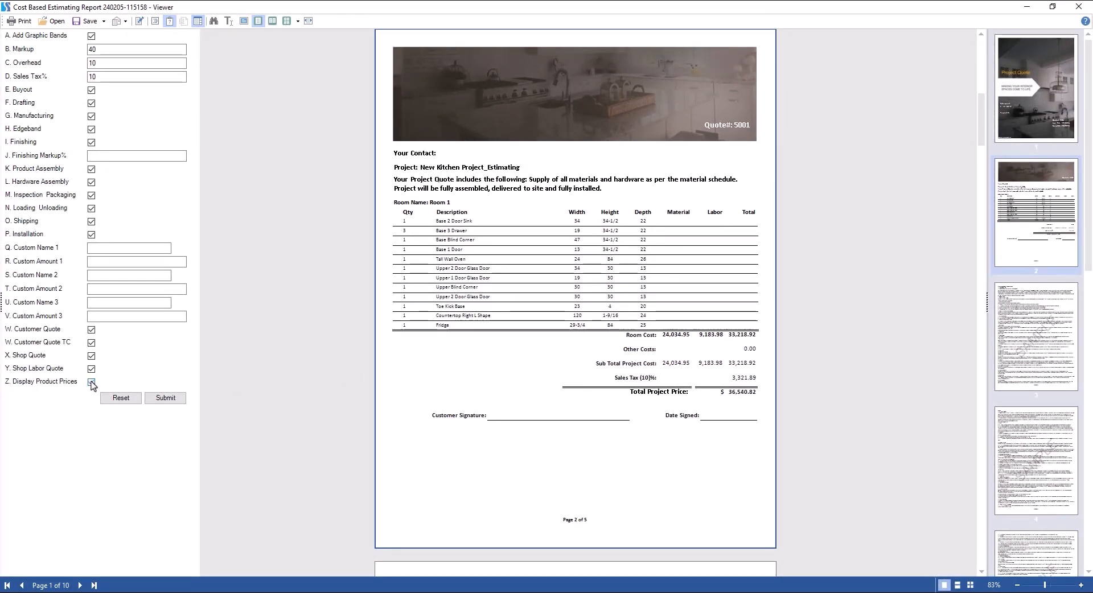
click(166, 400)
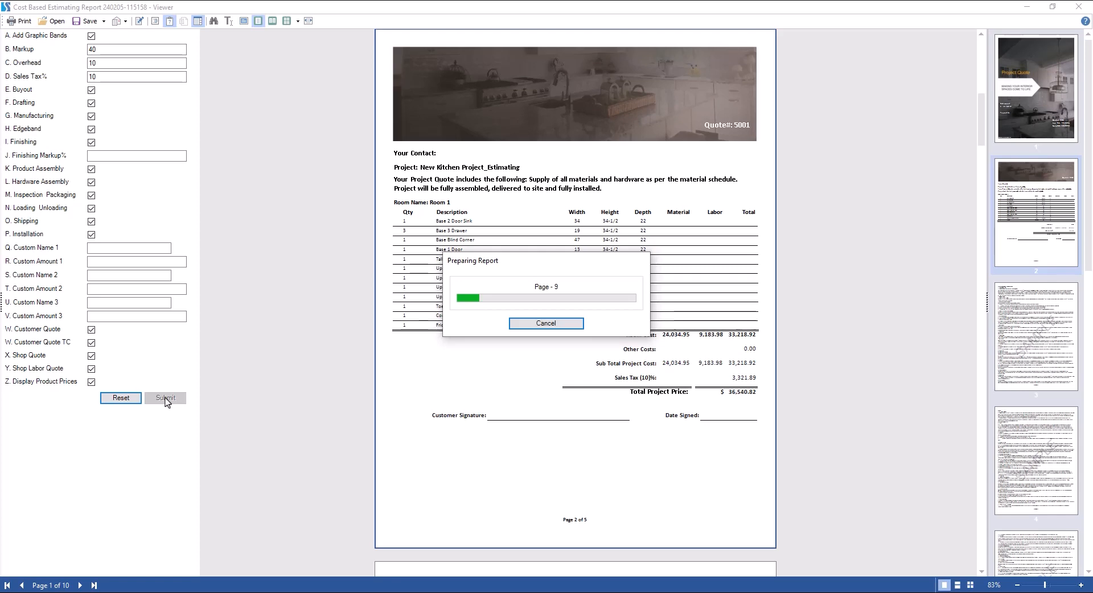
scroll(571, 299, down, 8)
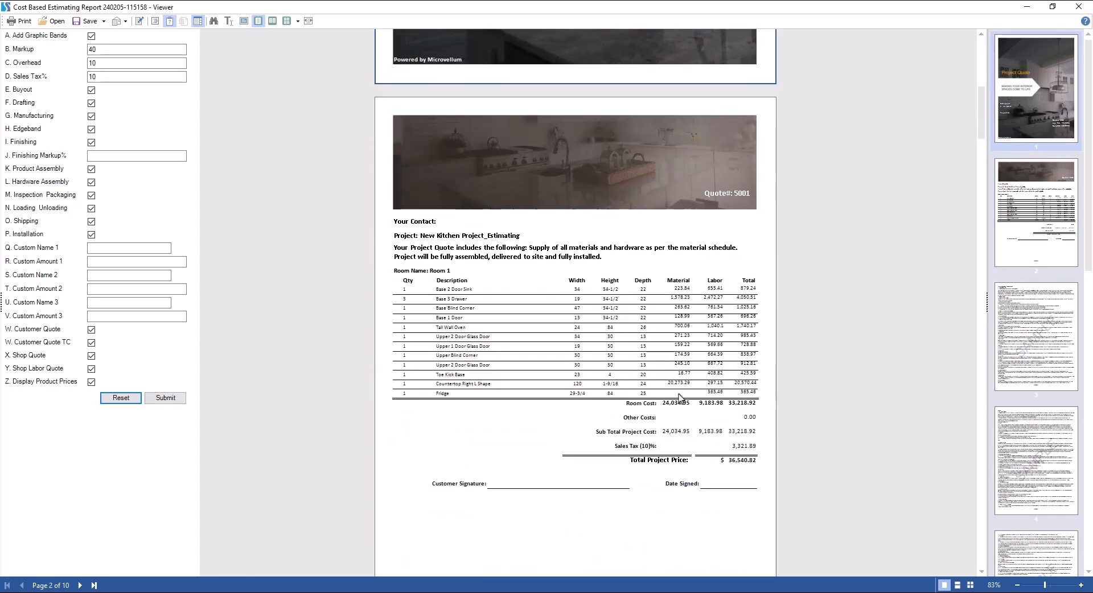
- Open the terms and conditions page in the report designer, view its watermark settings, and return to the viewer without changes
scroll(600, 379, down, 10)
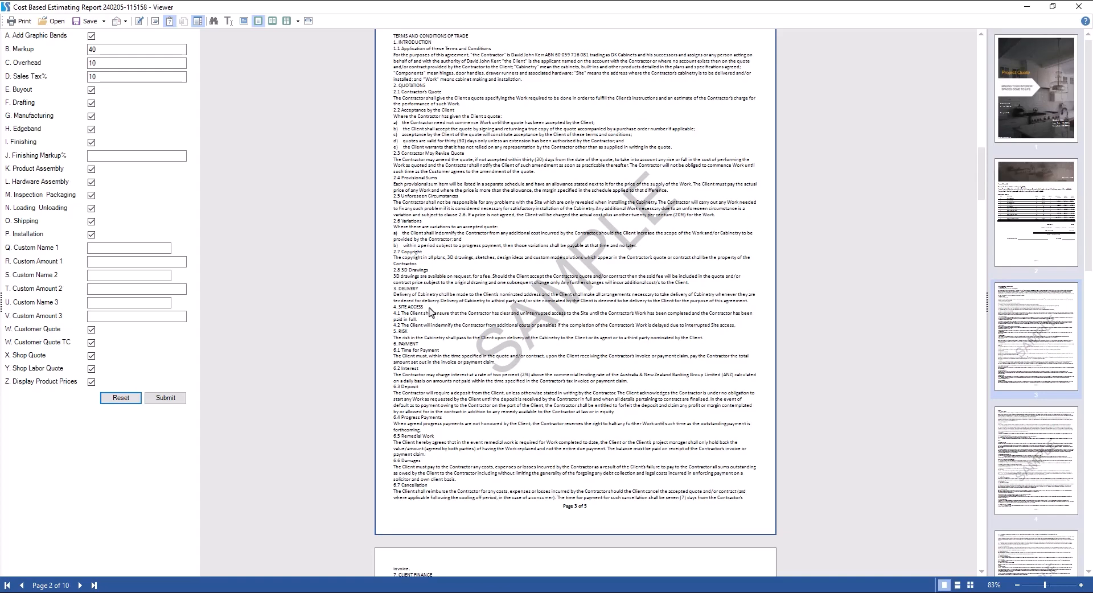
click(138, 23)
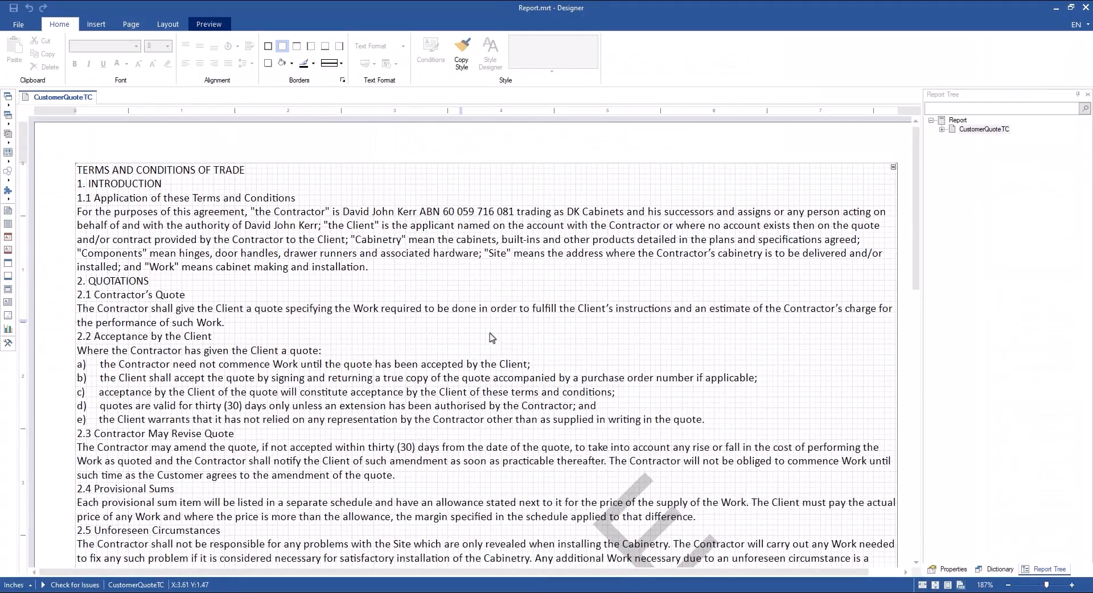
scroll(490, 333, down, 5)
click(168, 24)
click(131, 24)
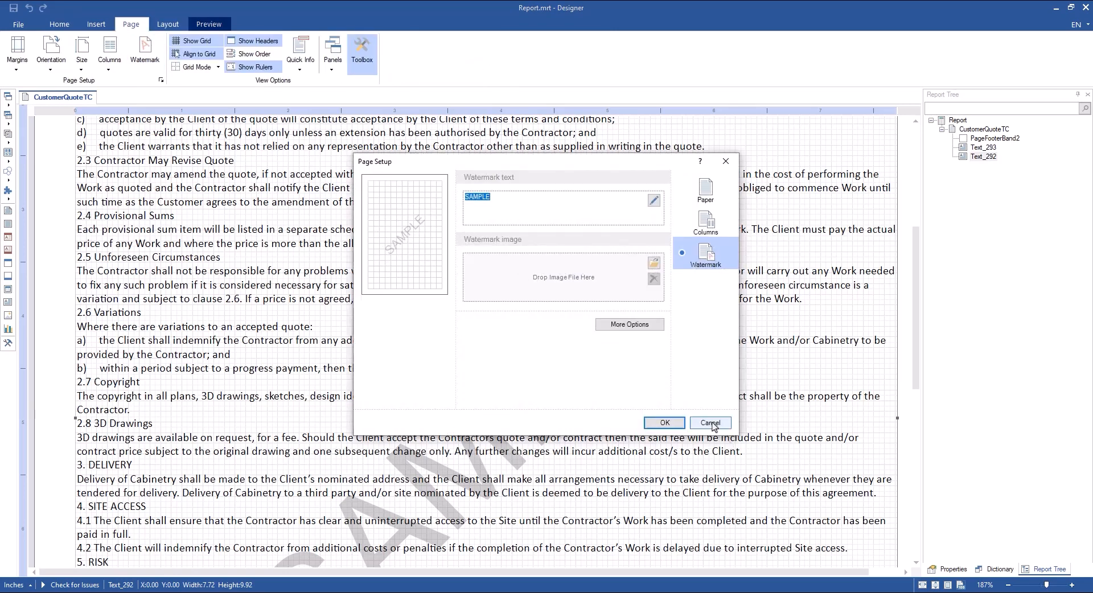
click(710, 423)
click(1086, 8)
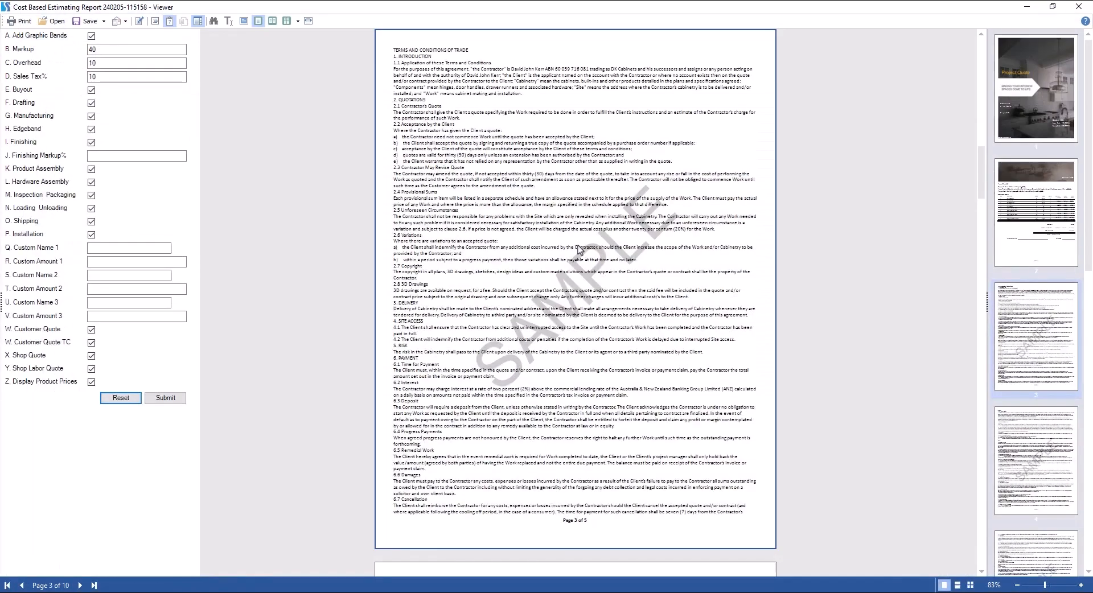
- Review the remaining report pages, covering the terms, material costs, labor costs, totals and labor report
scroll(562, 311, down, 15)
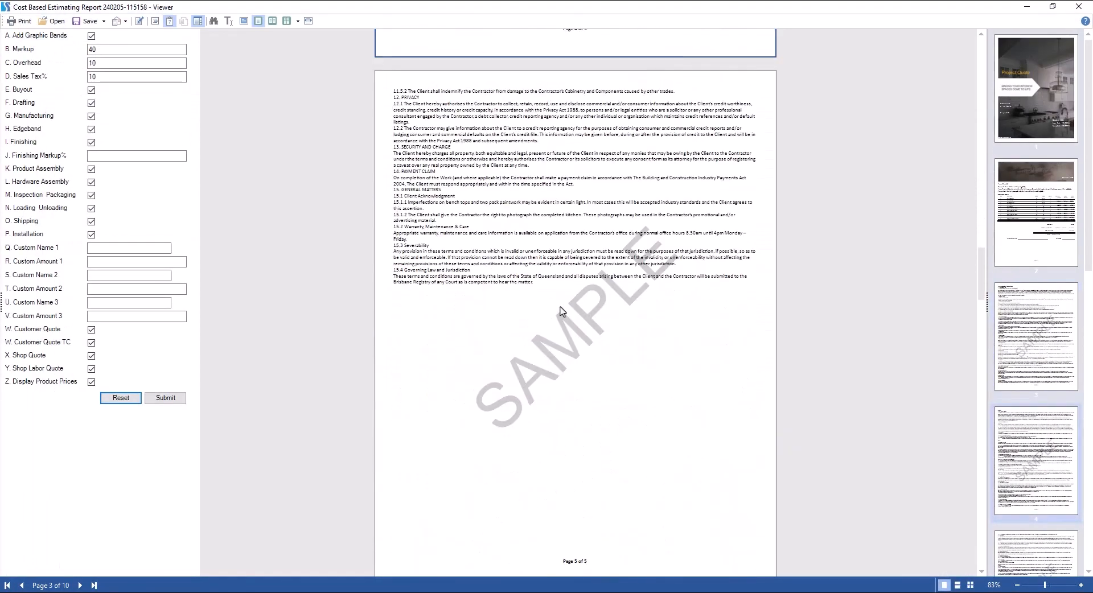
scroll(562, 310, down, 8)
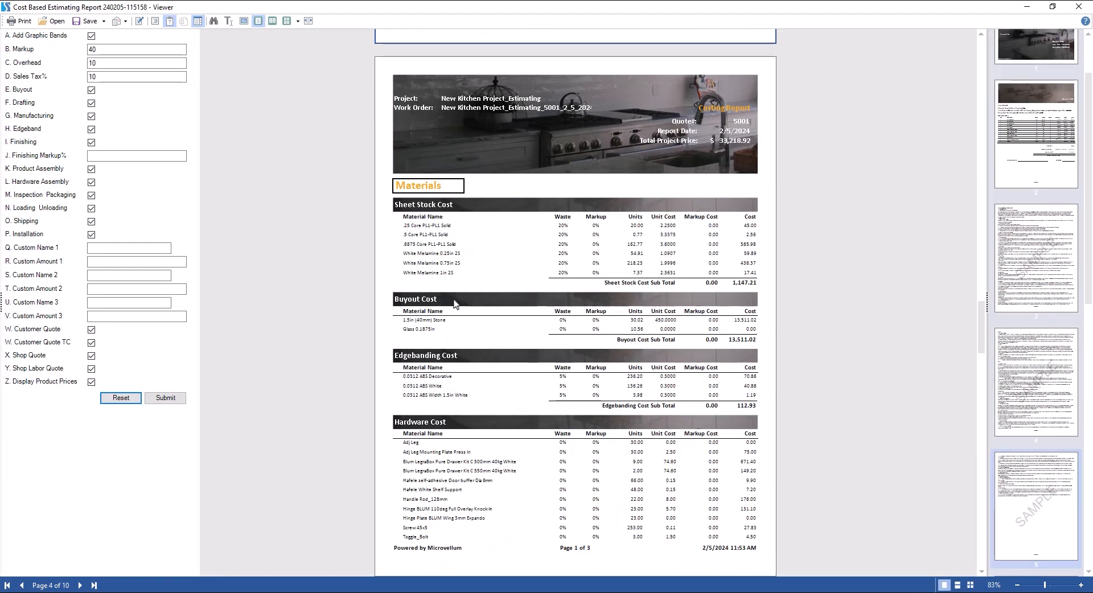
scroll(483, 369, down, 3)
scroll(484, 369, down, 12)
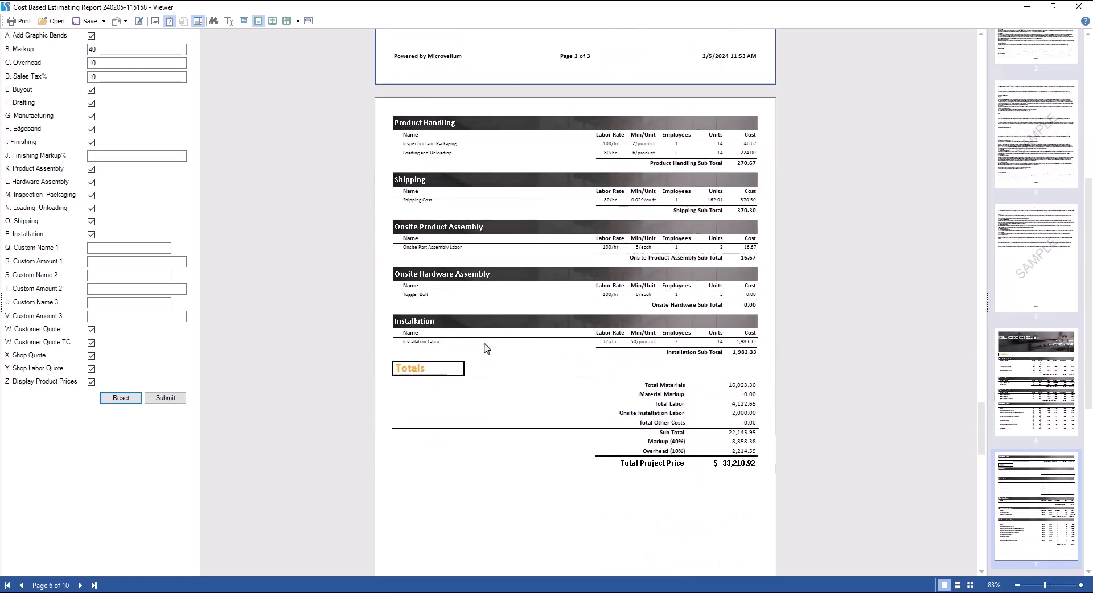
scroll(486, 347, down, 8)
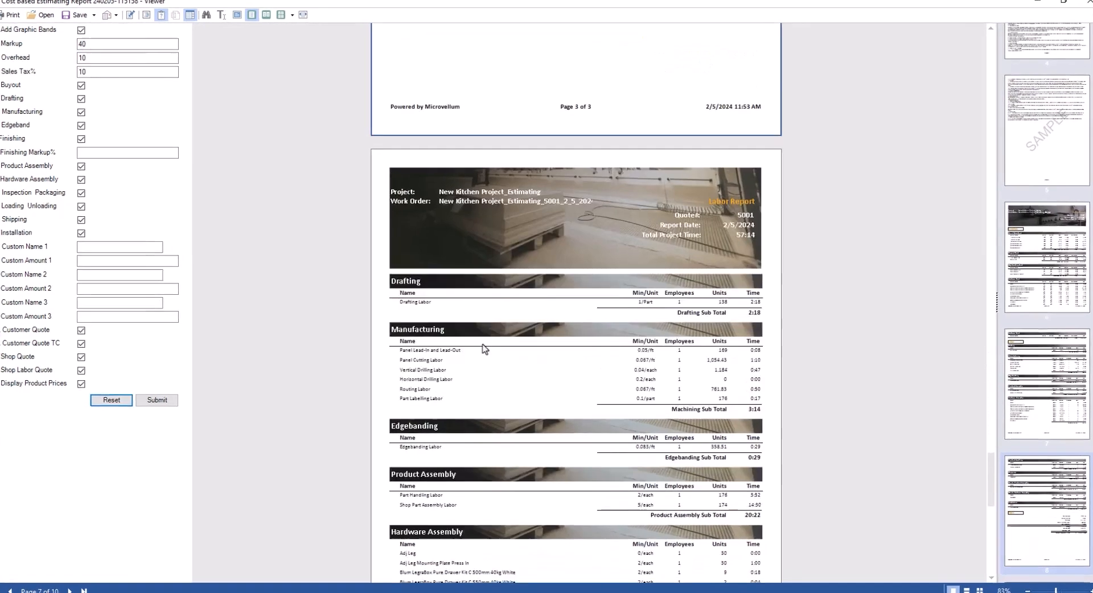
- Check the rest of the labor report, exclude Installation from the quote, and regenerate the report
scroll(484, 341, down, 2)
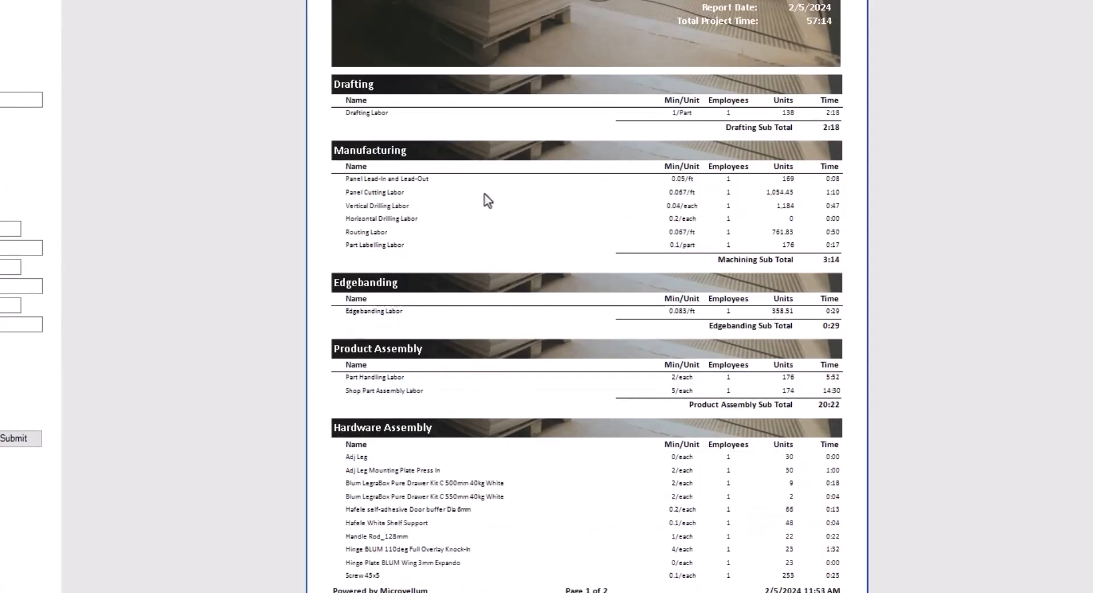
scroll(466, 238, down, 8)
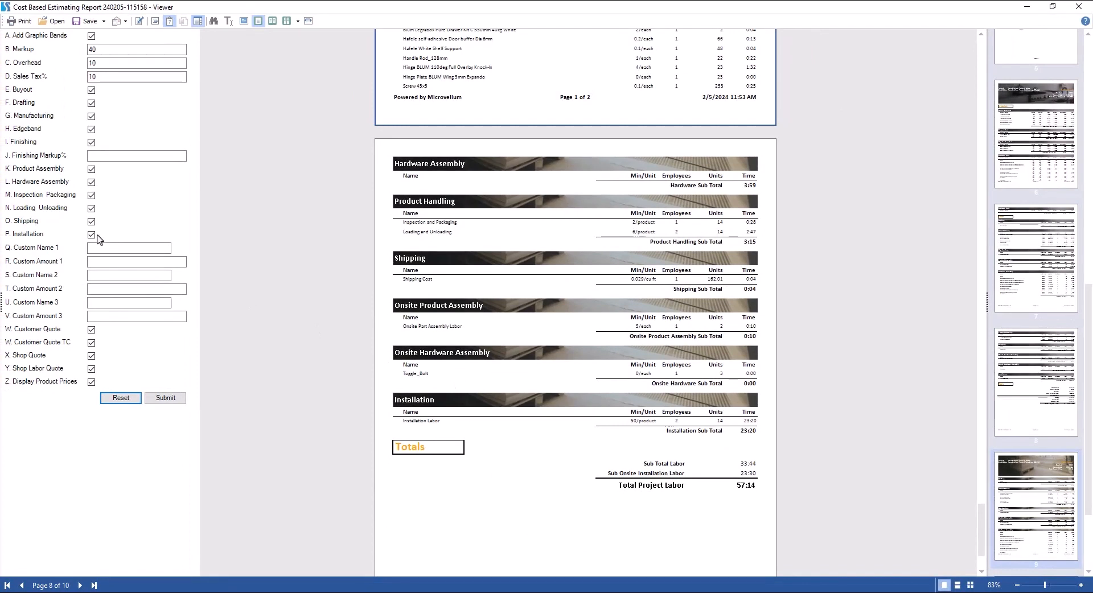
click(91, 235)
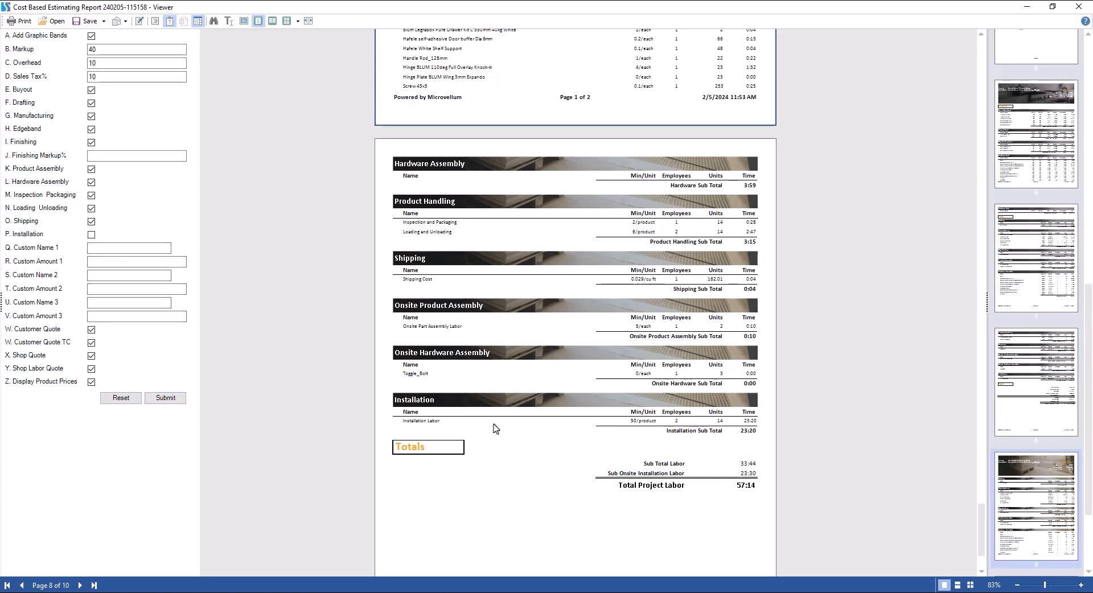
click(165, 399)
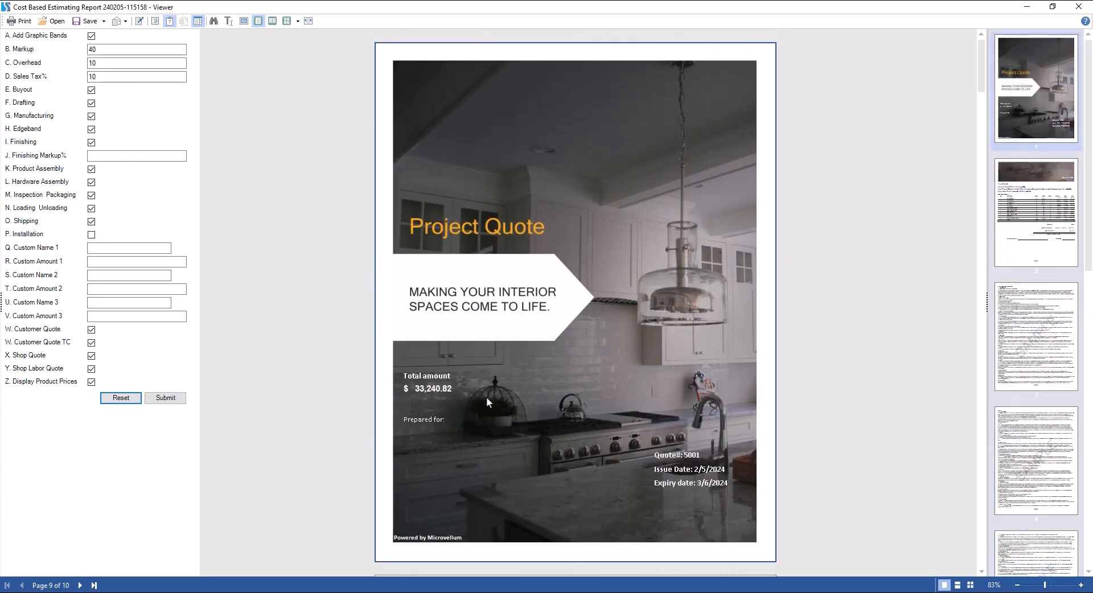
- Review the regenerated quote's product table, labor costs and project totals, and close the report viewer
scroll(523, 400, down, 6)
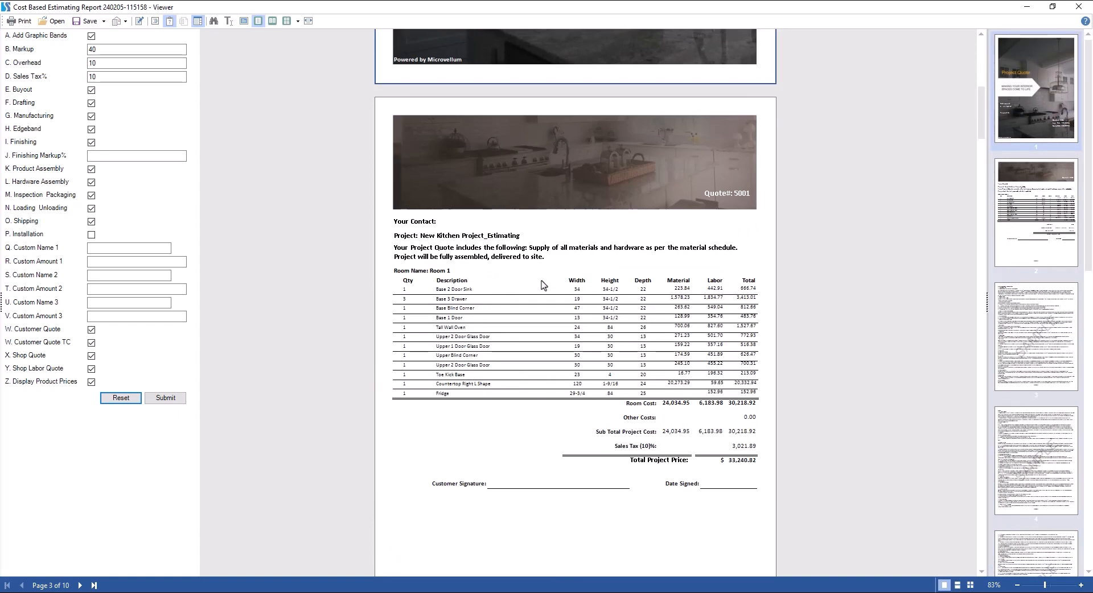
scroll(555, 277, down, 8)
scroll(560, 278, down, 15)
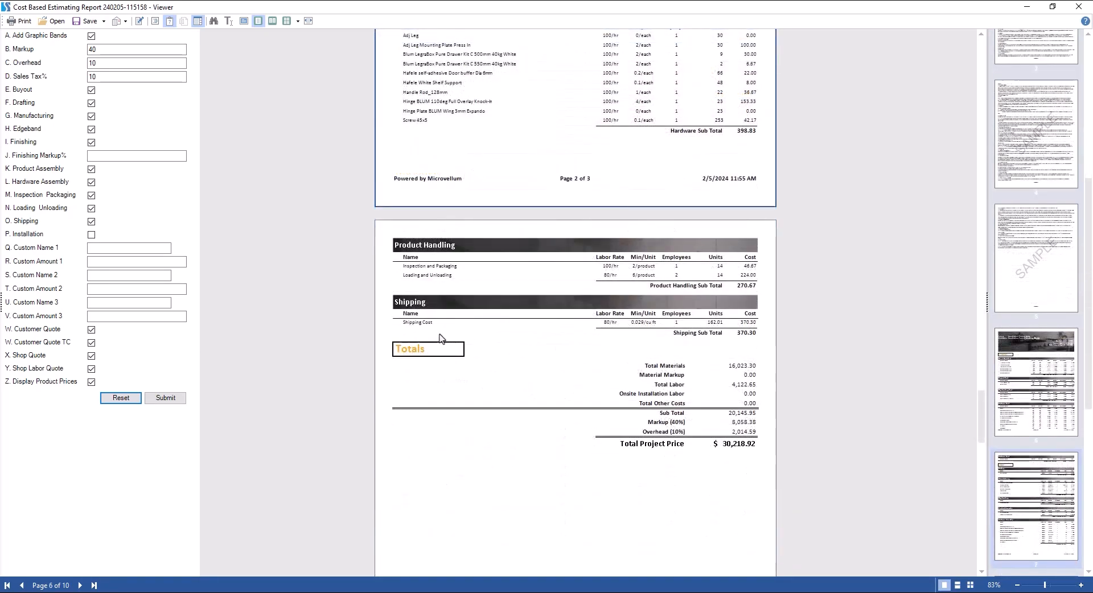
scroll(548, 328, up, 2)
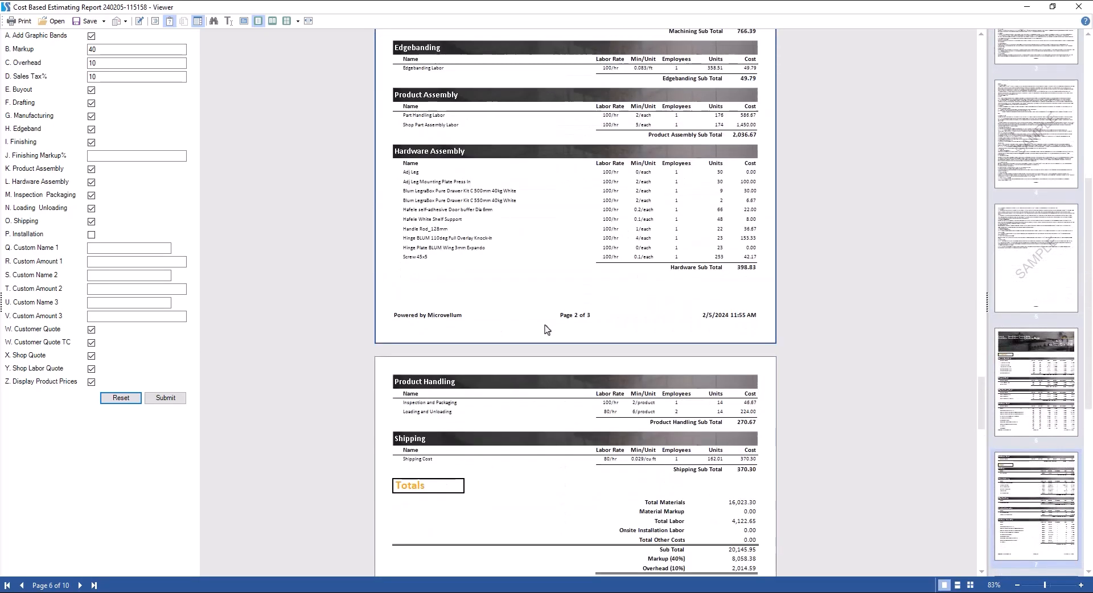
click(1079, 8)
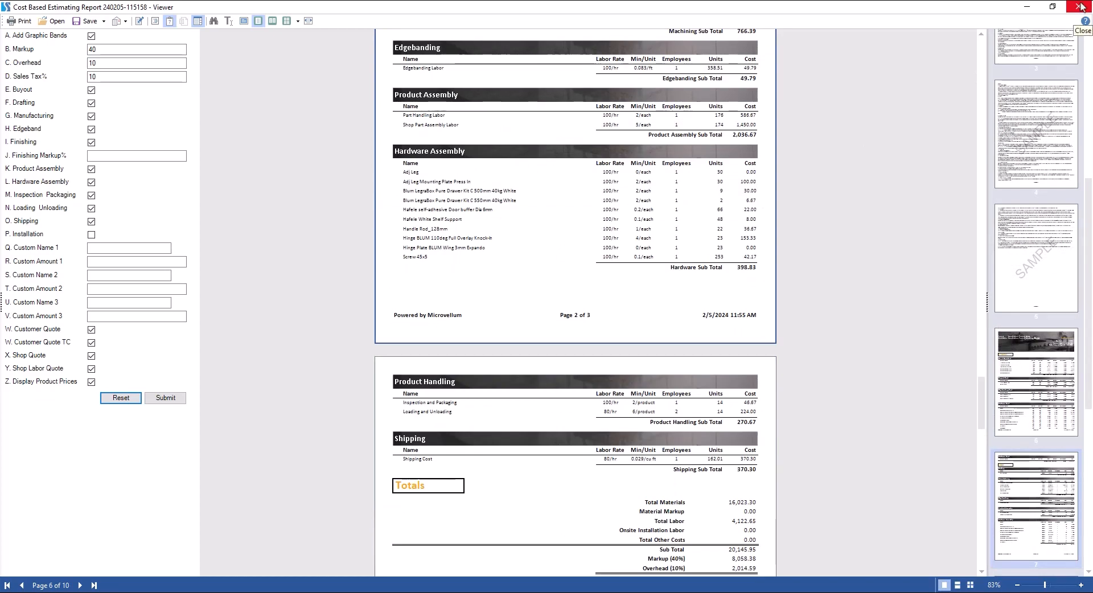
- Open the work order for modification and examine its sheet stock, solid stock, buyout, edgeband and hardware lists
click(18, 20)
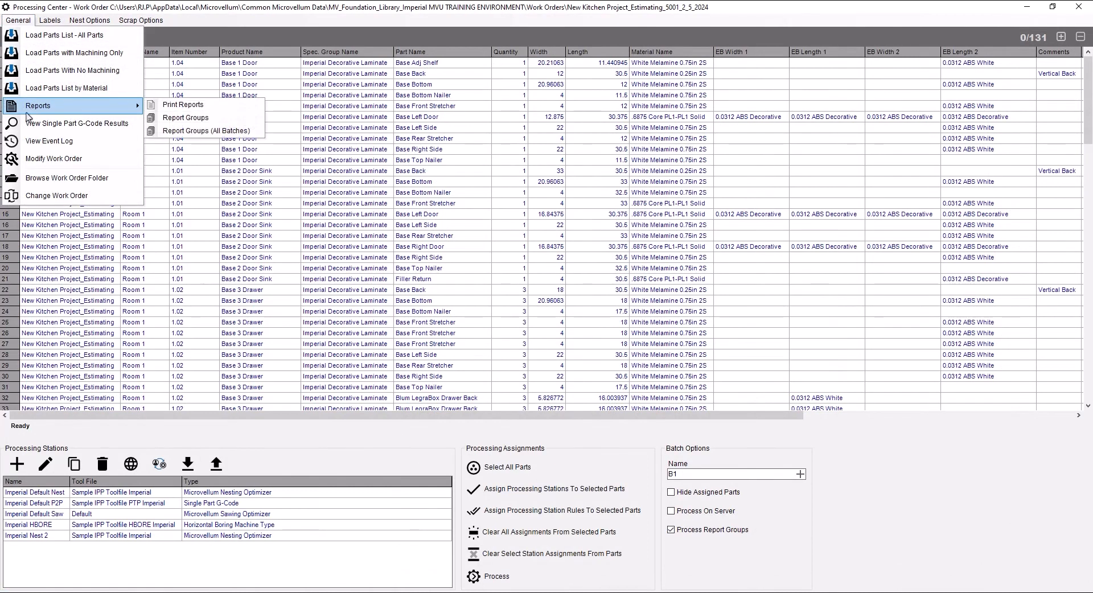
click(22, 160)
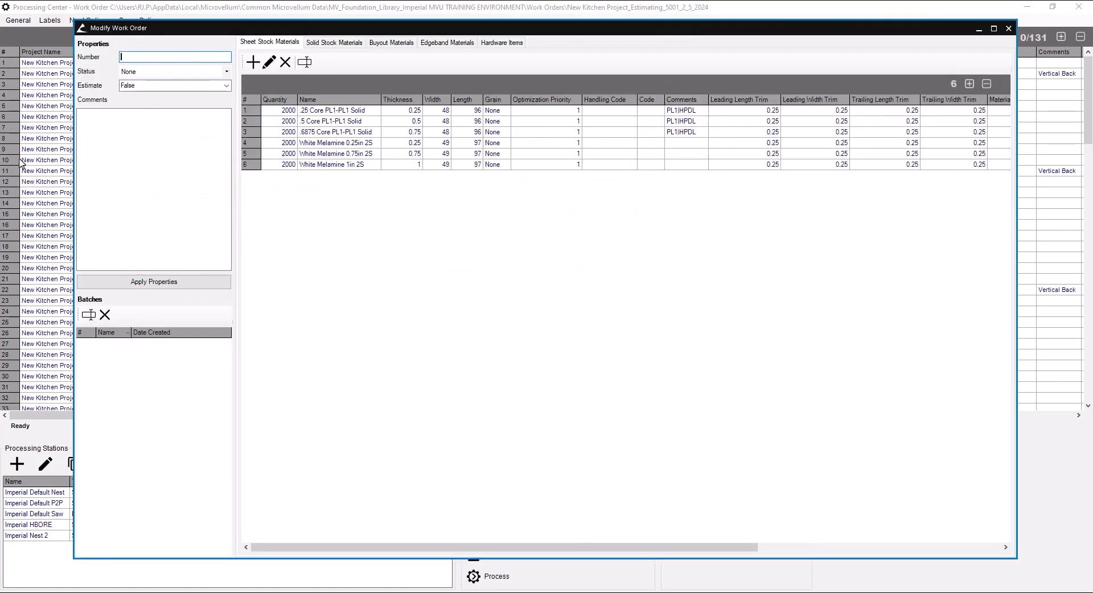
click(340, 133)
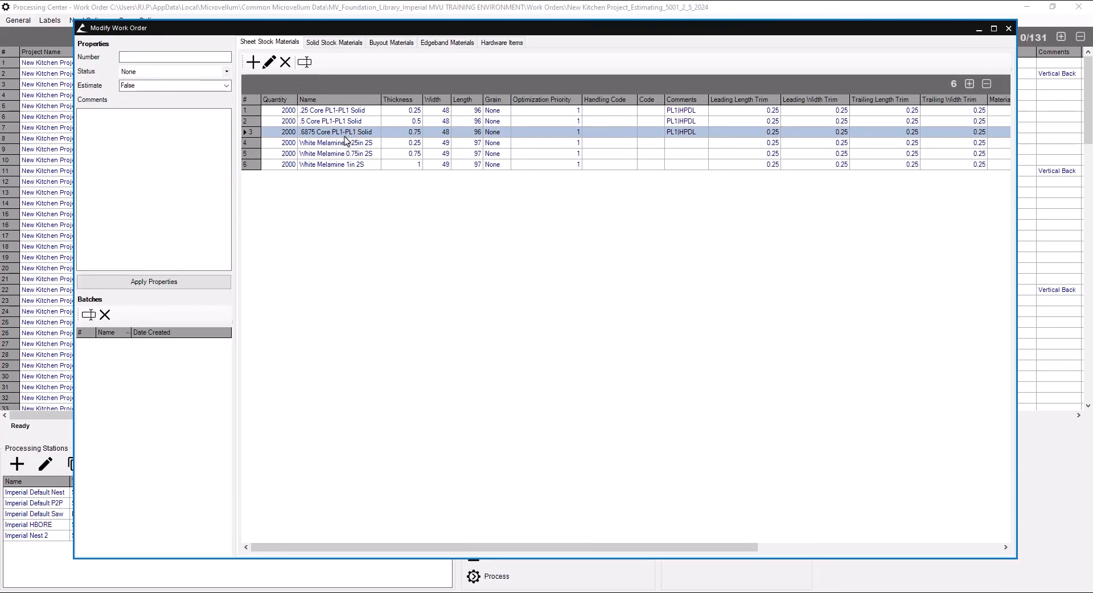
click(346, 42)
click(400, 44)
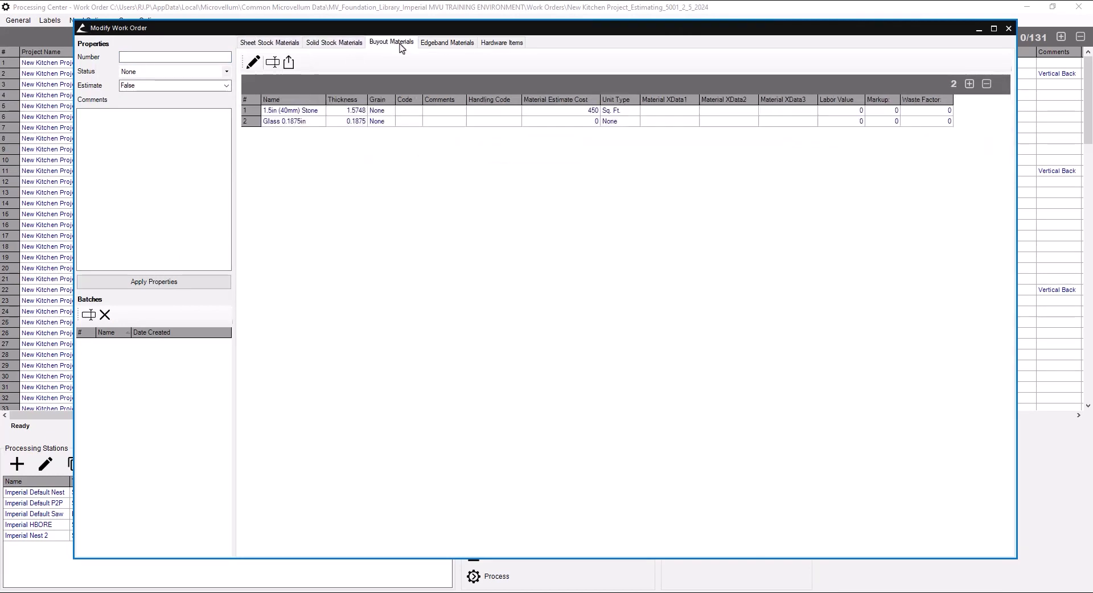
click(447, 45)
click(508, 44)
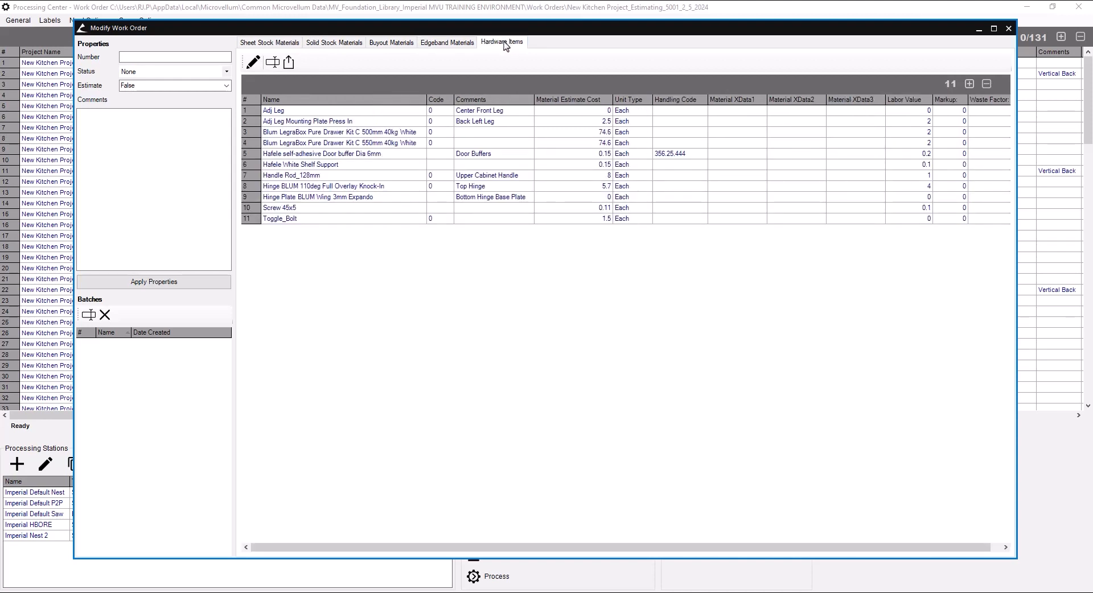
- View the editable labor and price properties of the Handle Rod_128mm hardware item, leaving them unchanged
click(331, 175)
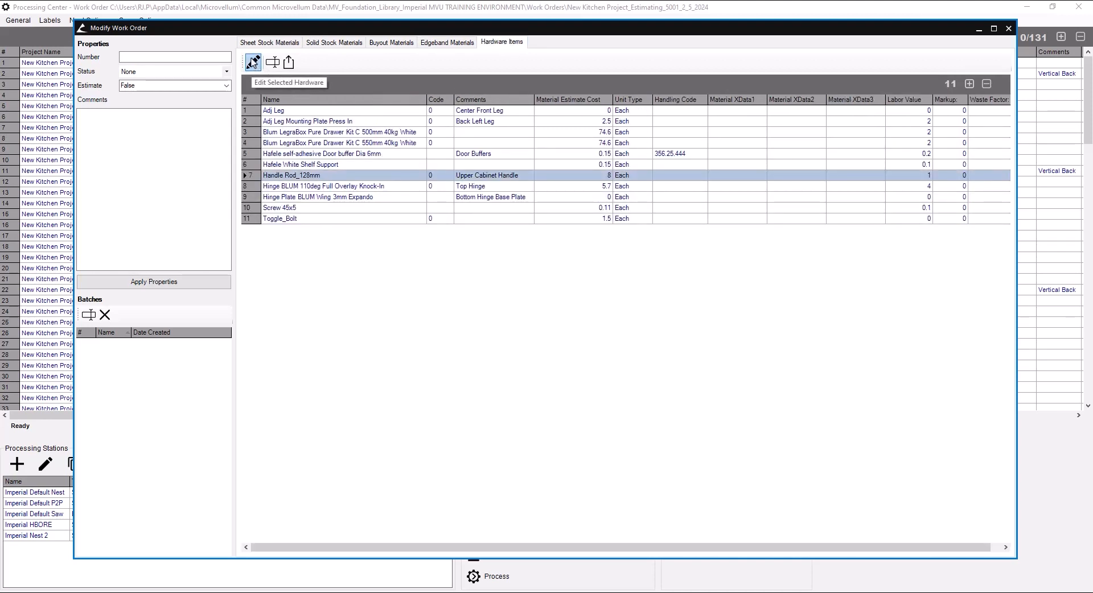
click(253, 62)
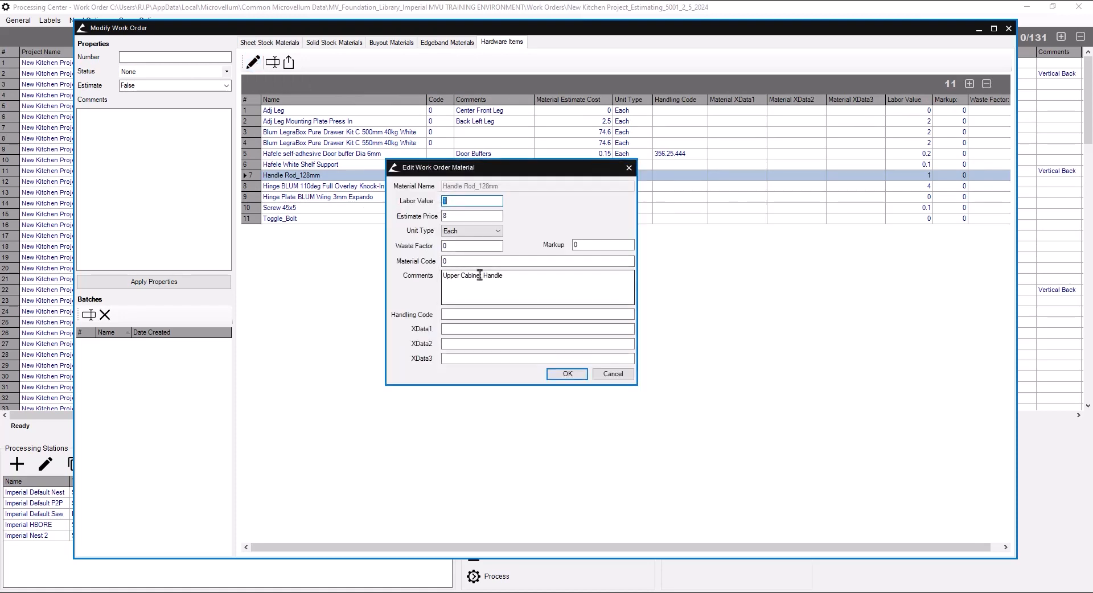
click(613, 374)
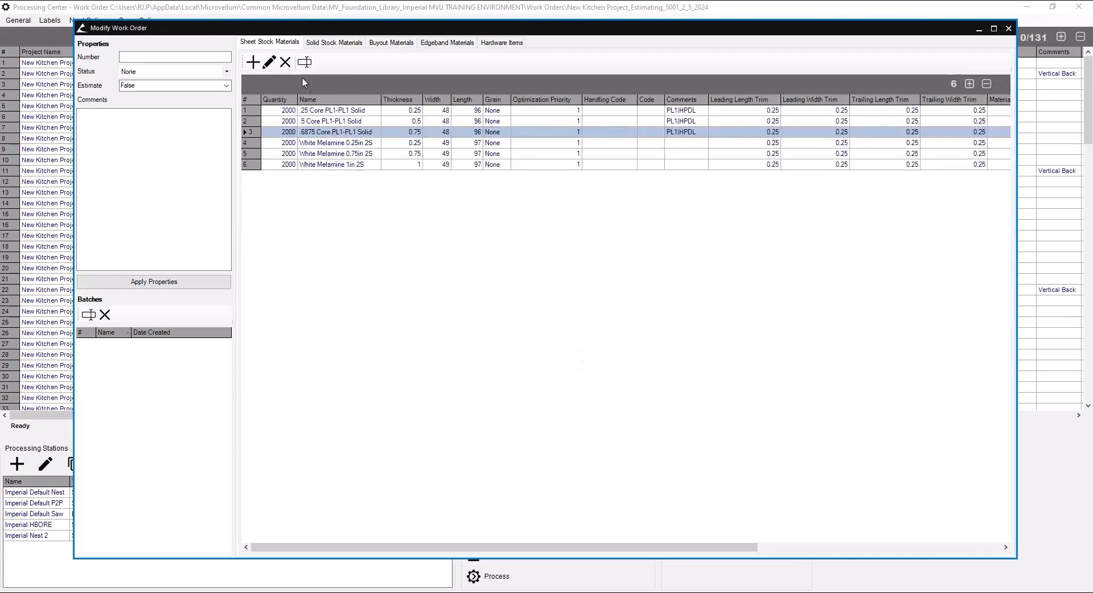
- Edit the estimate price of the .6875 Core PL1-PL1 Solid sheet in the work order's sheet stock
click(269, 62)
click(563, 252)
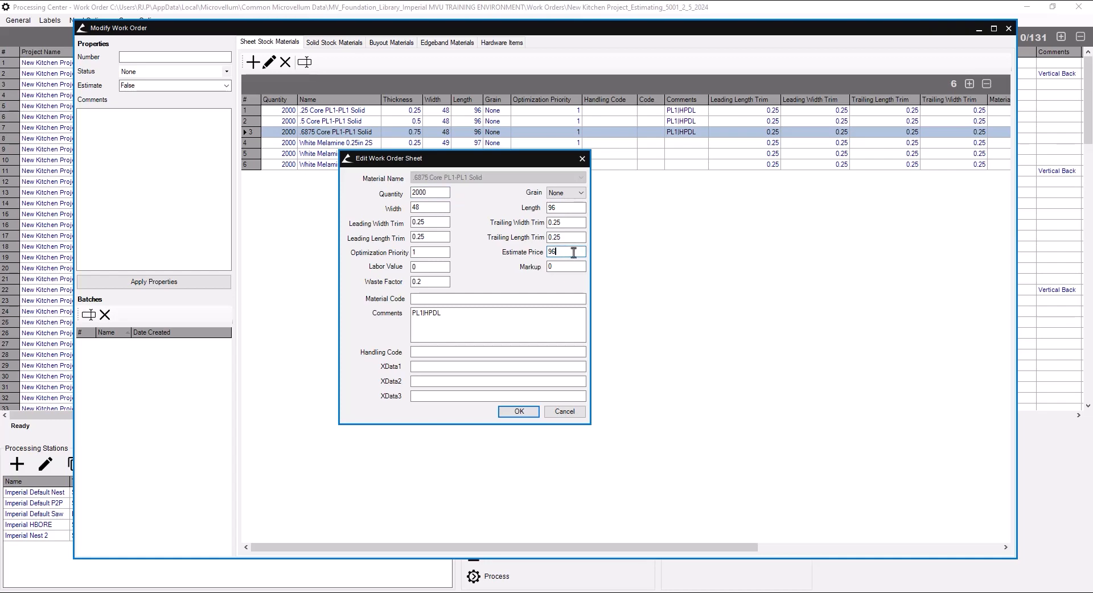
drag(574, 252, 485, 254)
click(514, 412)
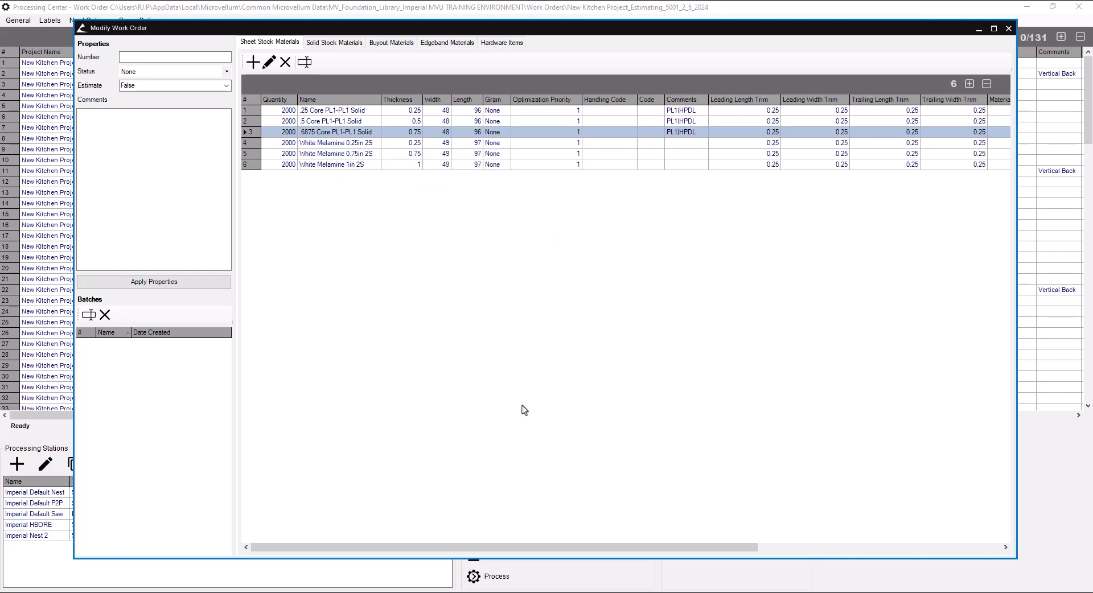
click(12, 21)
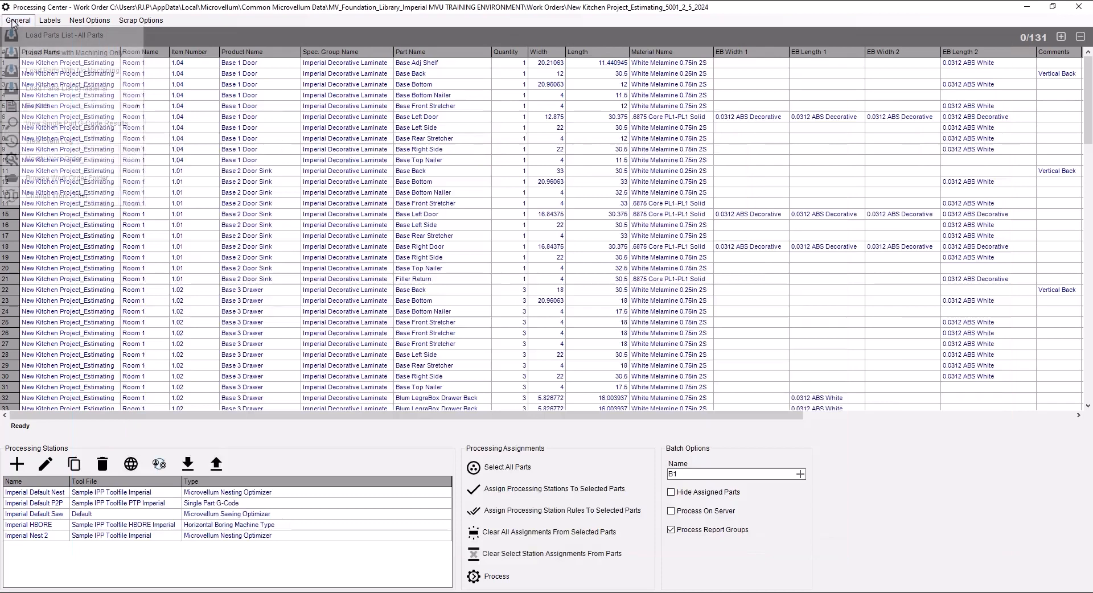
mouse_move(23, 108)
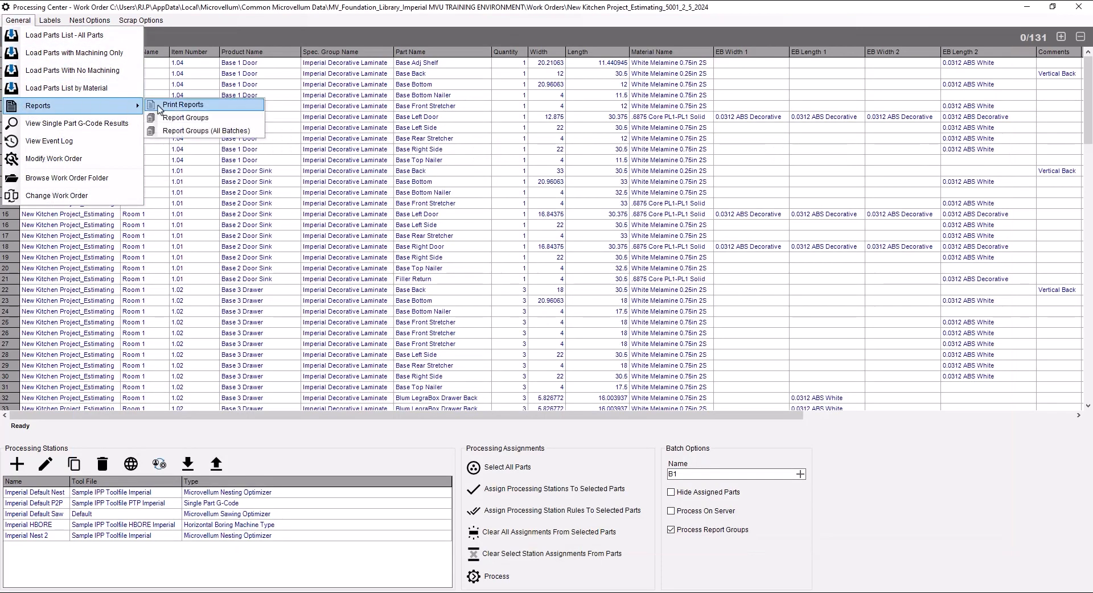
click(164, 107)
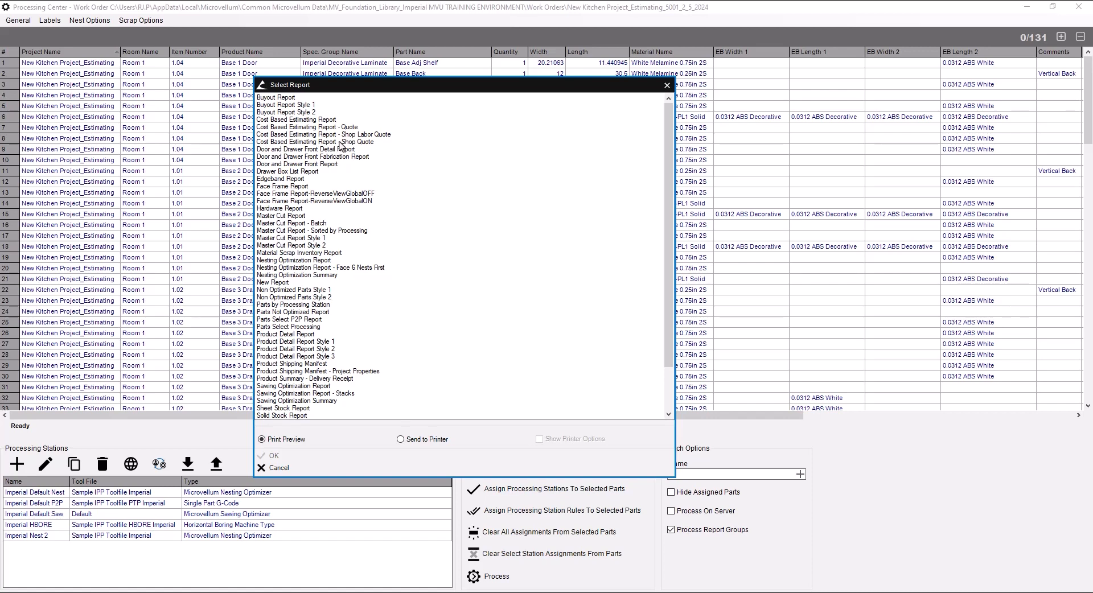
click(340, 142)
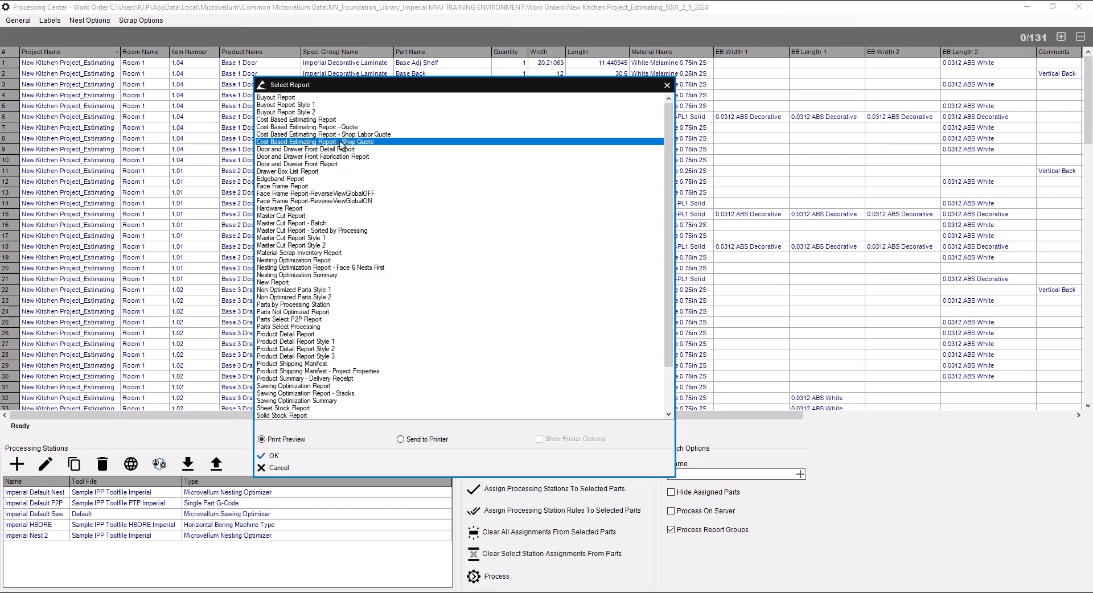
click(295, 459)
click(294, 468)
- Set the estimate price of the .25 Core PL1-PL1 Solid sheet to 300 in the work order's materials
click(16, 22)
click(42, 161)
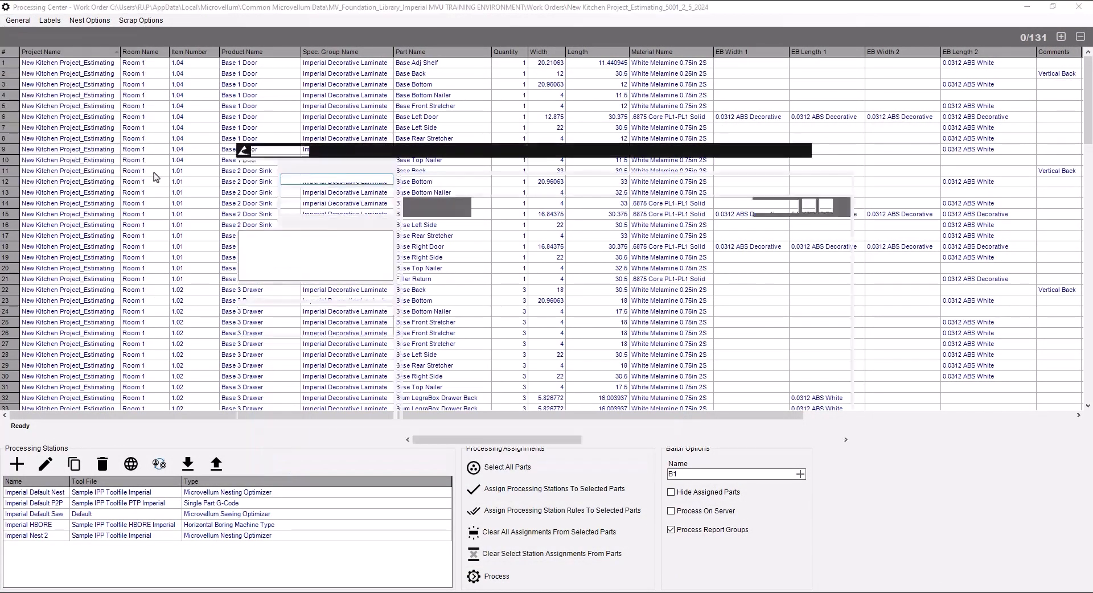
click(270, 62)
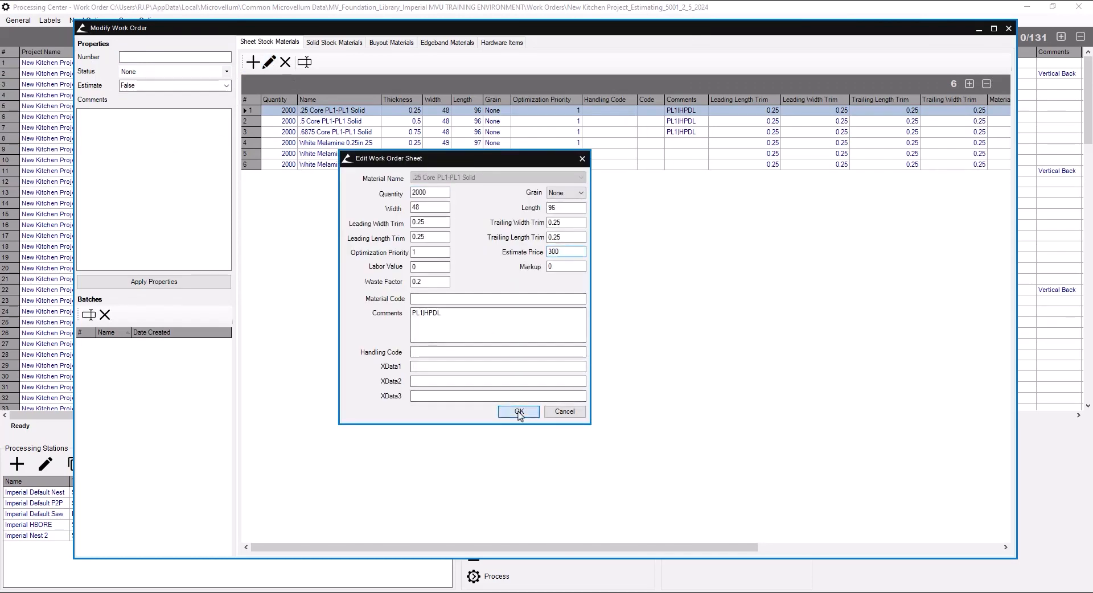
click(518, 411)
click(1009, 32)
- Generate a print preview of the Cost Based Estimating Report - Shop Quote for the work order
click(18, 20)
mouse_move(35, 107)
click(168, 108)
double_click(339, 141)
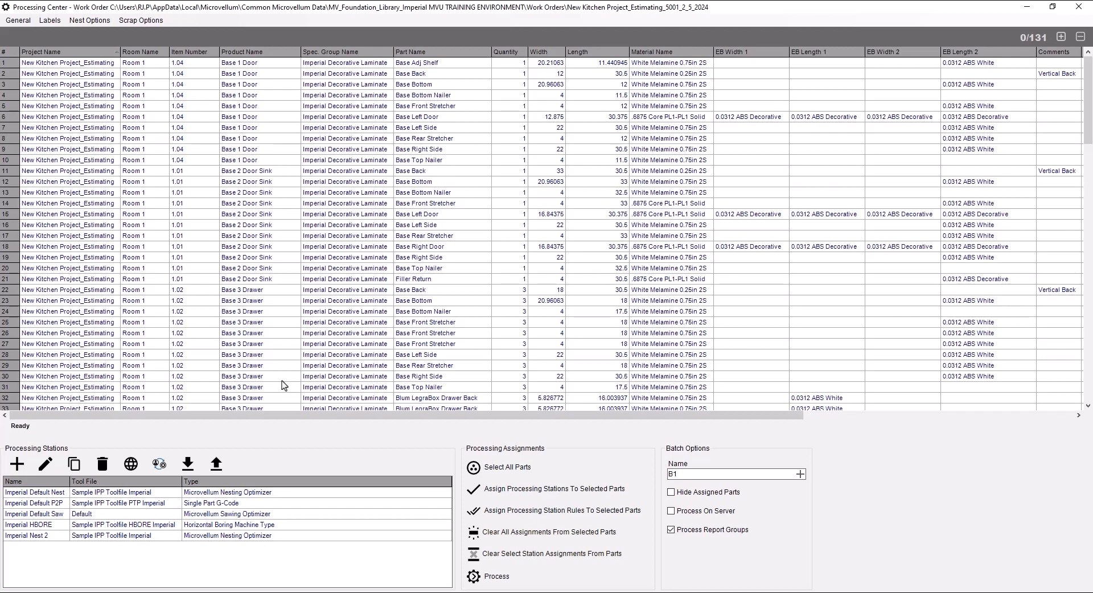
- Open the activity stations setup and examine the unit, employee and labor rate settings of the cutting and assembly stations
click(160, 465)
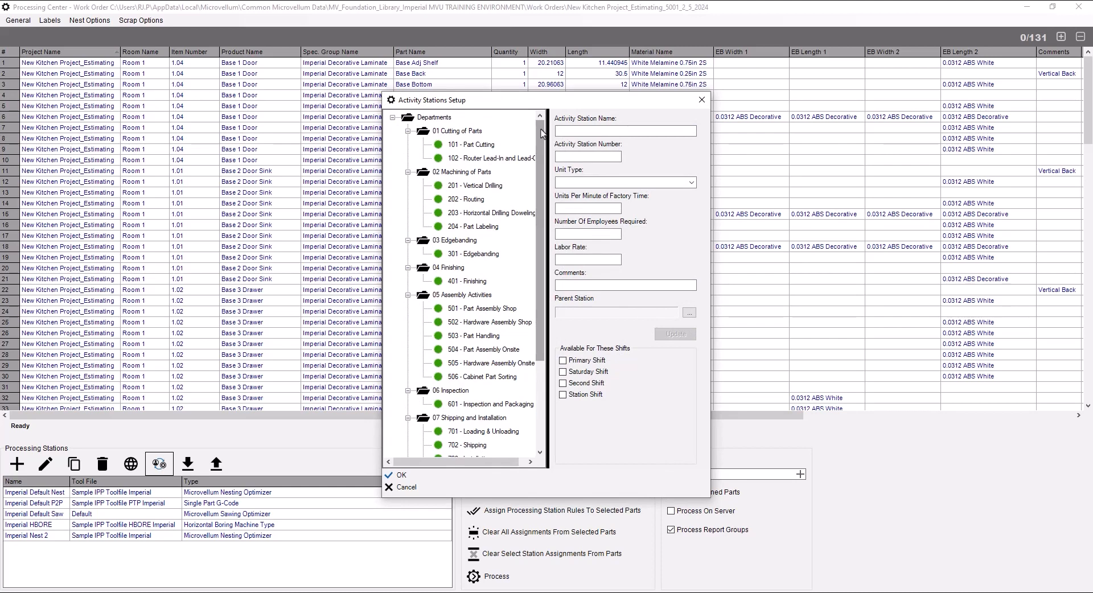
click(471, 146)
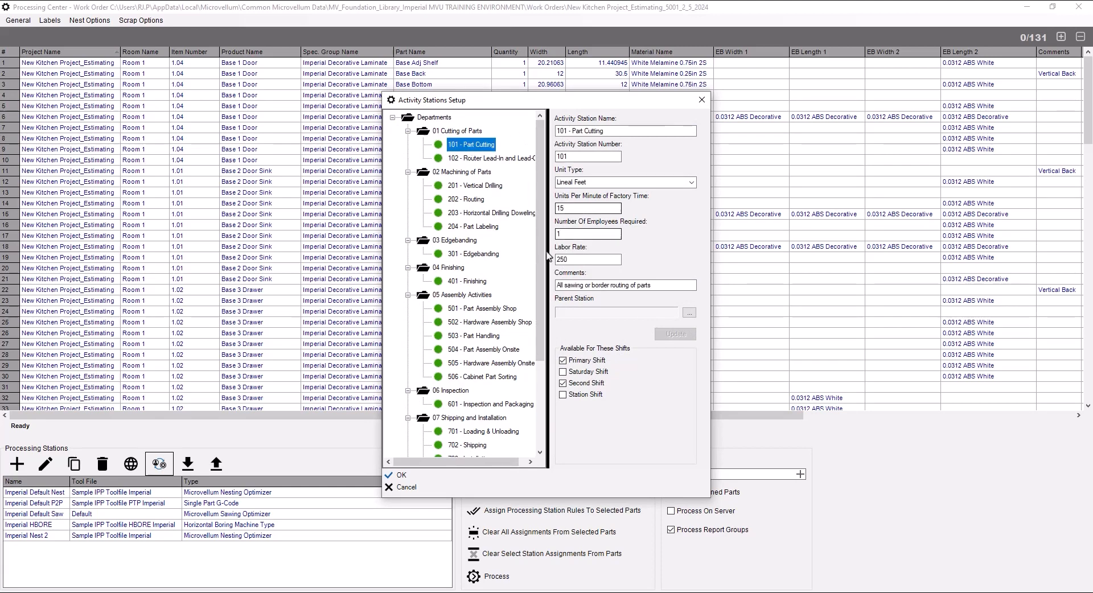
scroll(484, 279, down, 1)
click(481, 280)
click(471, 268)
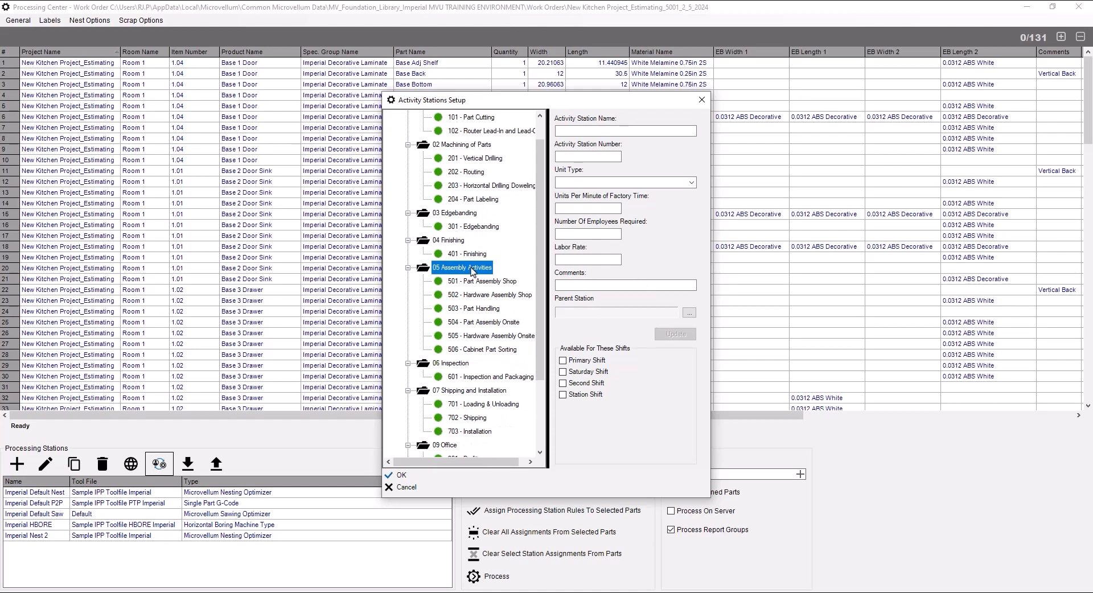
click(484, 323)
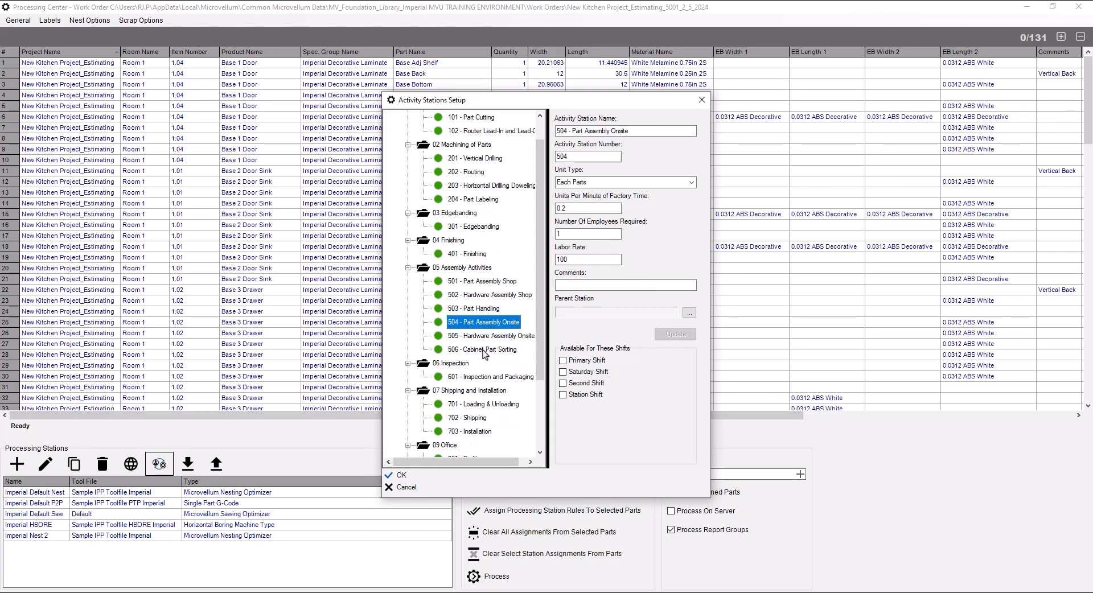
click(484, 350)
- View the options for managing the 05 Assembly Activities category, and leave the activity stations setup without changes
click(463, 267)
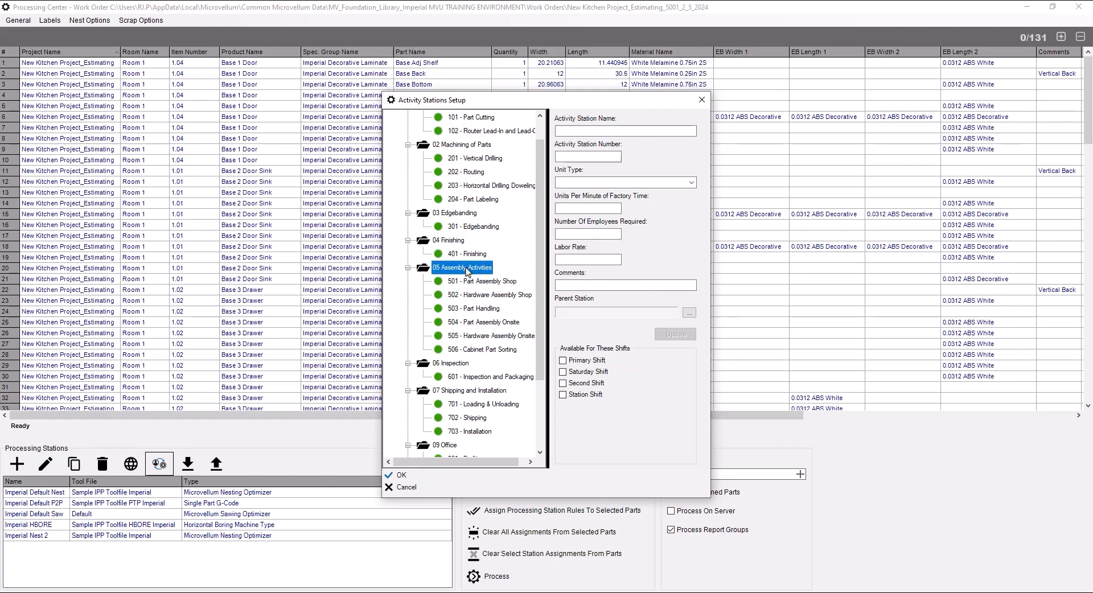
right_click(464, 267)
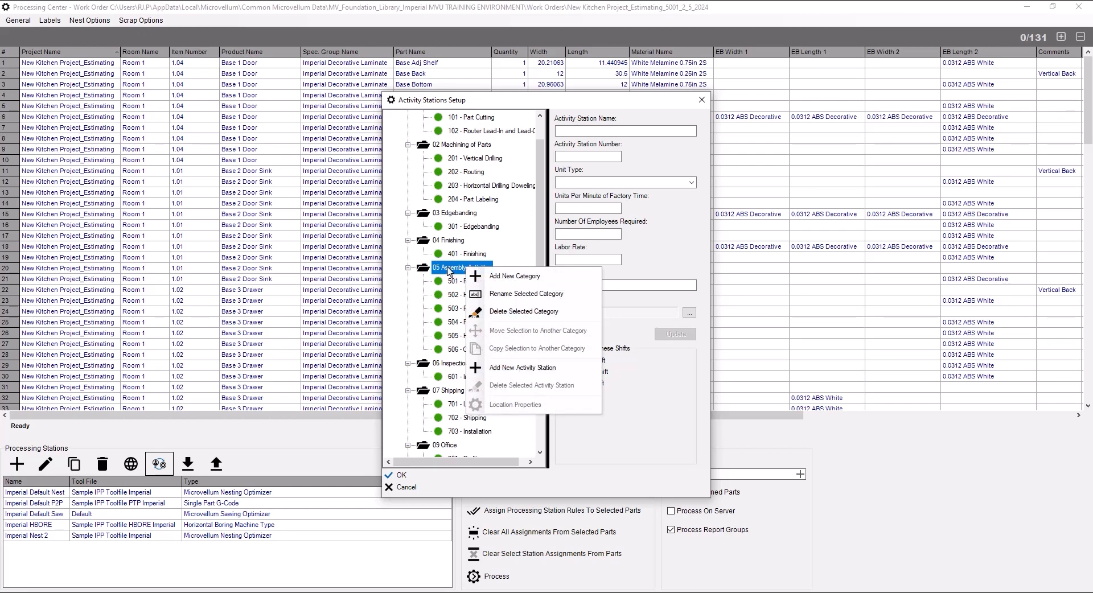
click(449, 269)
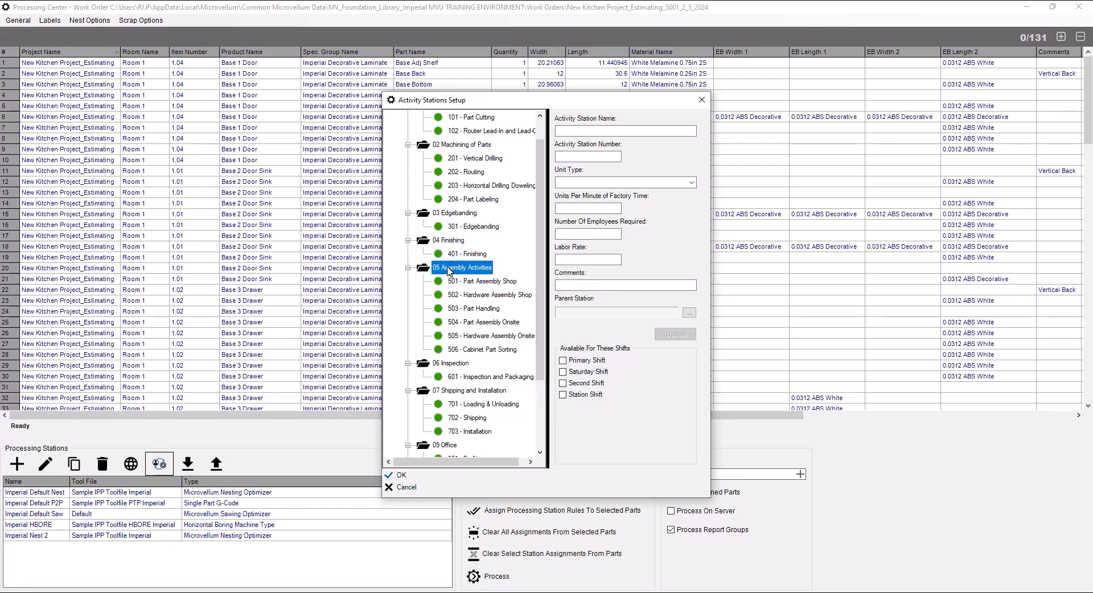
click(439, 489)
- Close the Processing Center and open the processing stations settings in the toolbox's Configuration Editor
click(1080, 7)
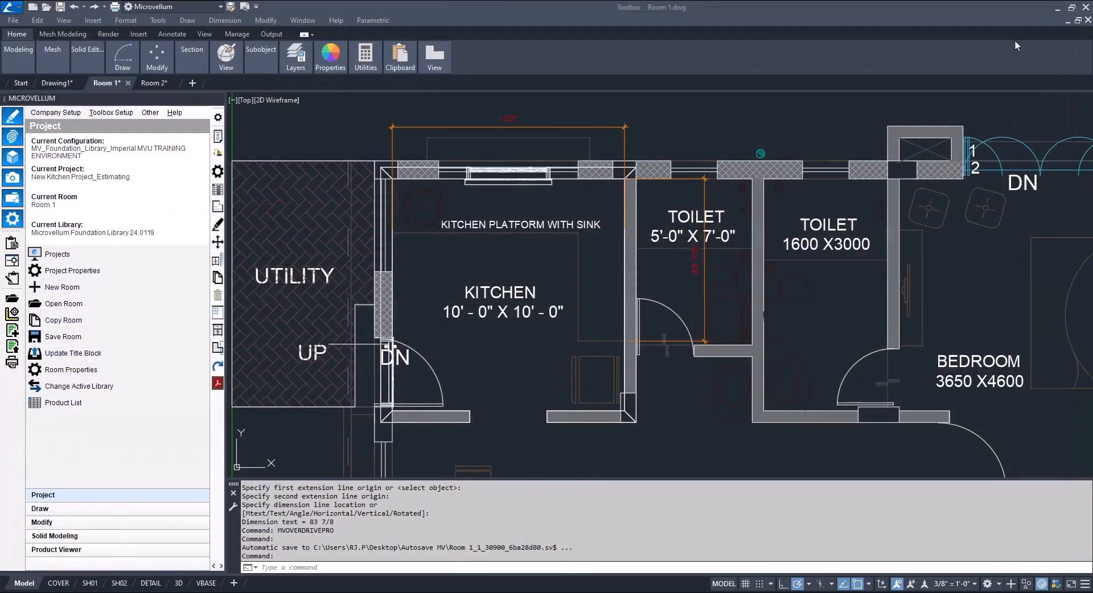
click(114, 112)
click(112, 199)
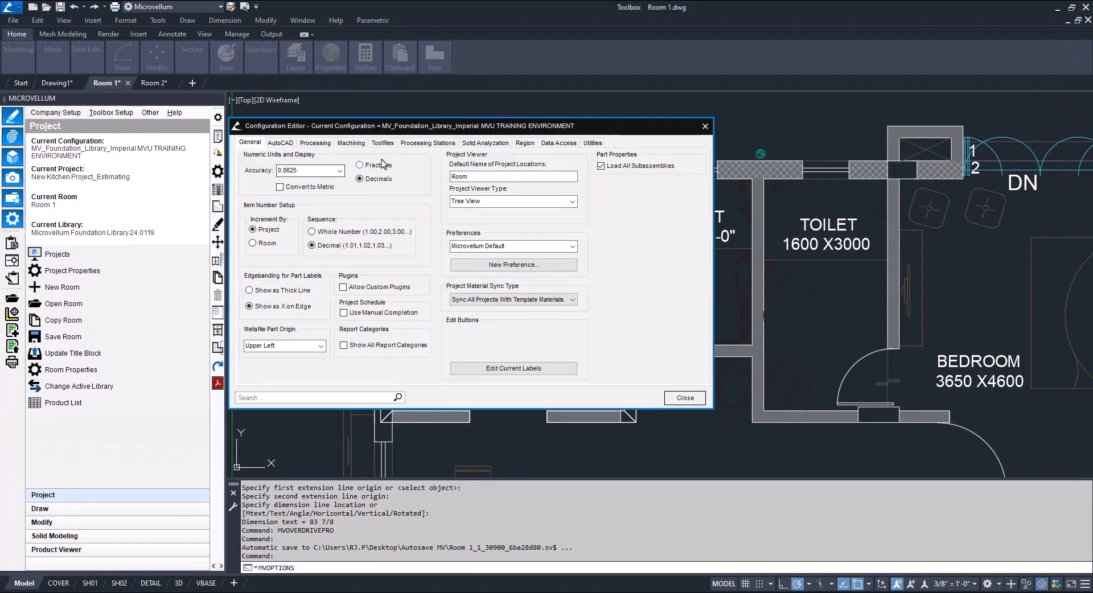
click(424, 142)
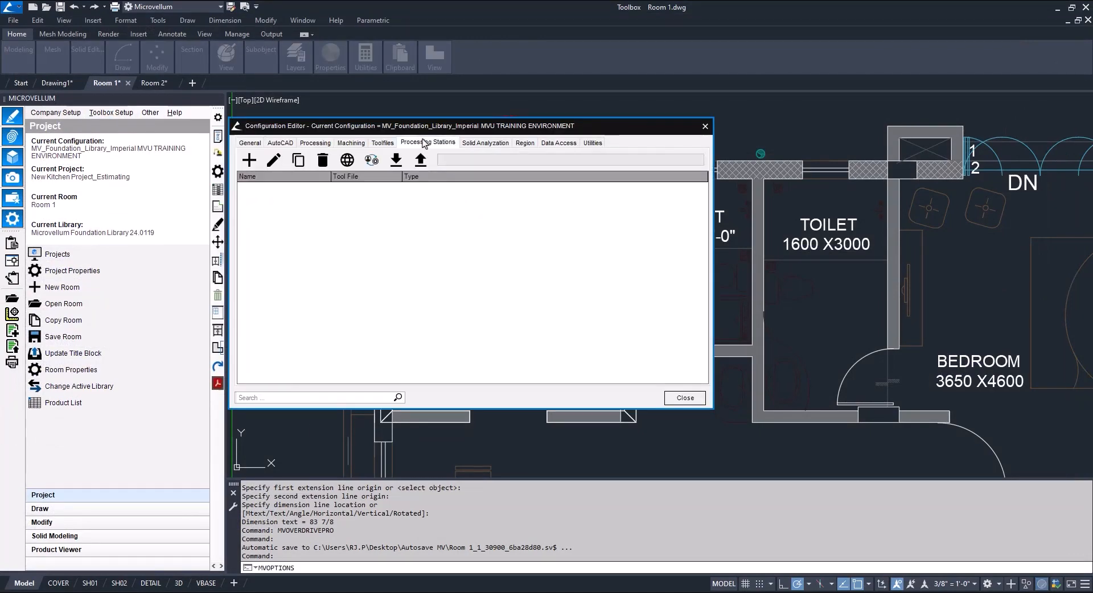
- Open the activity stations setup, view the 201 - Vertical Drilling station and add 205 - New Activity Station to 02 Machining of Parts
click(371, 162)
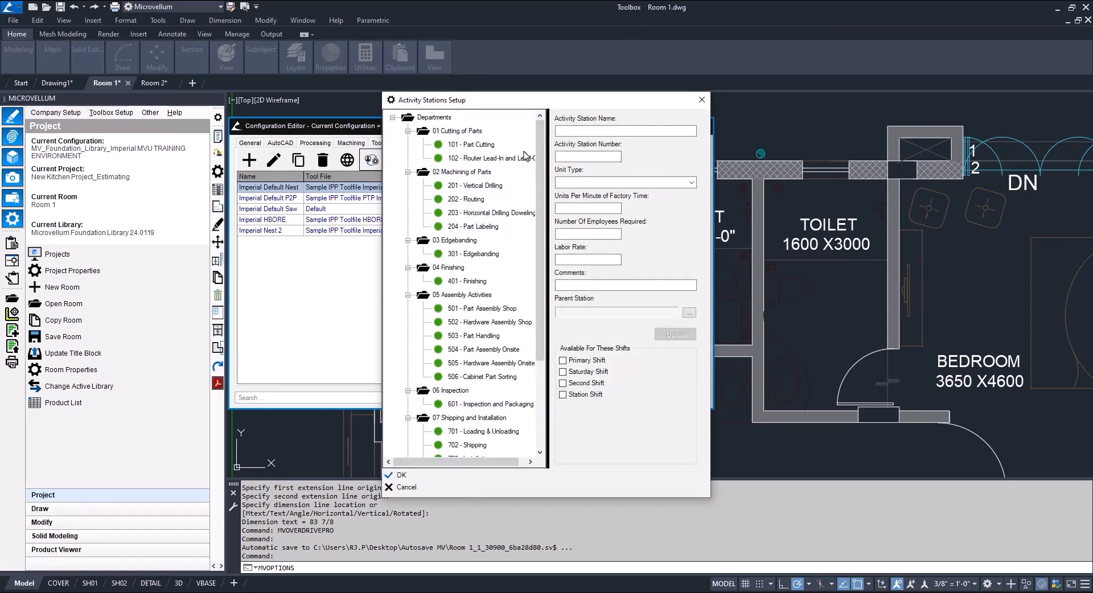
click(481, 186)
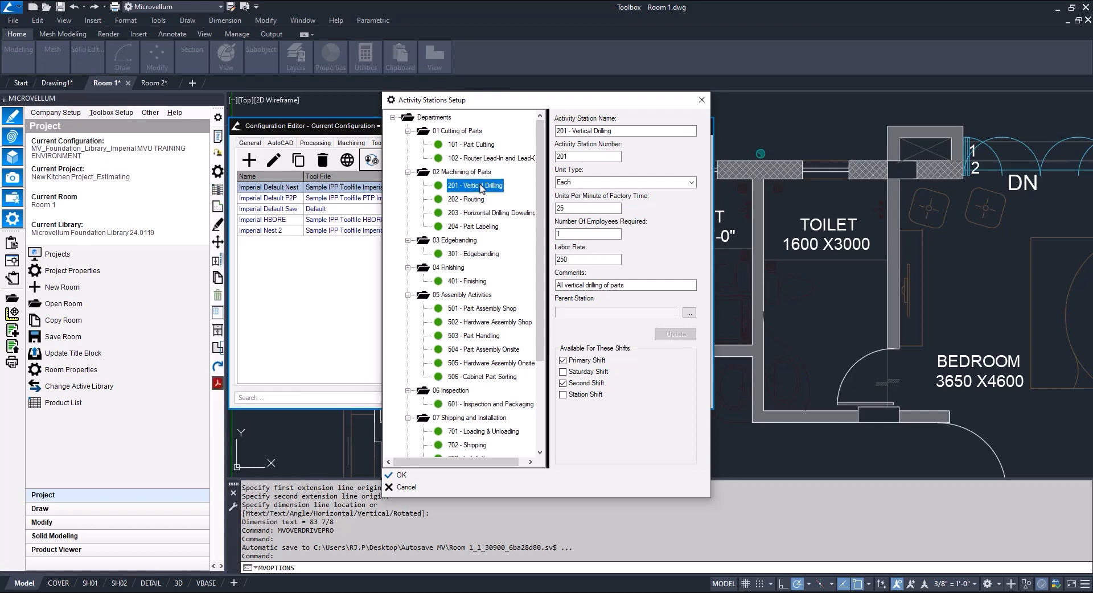
click(476, 172)
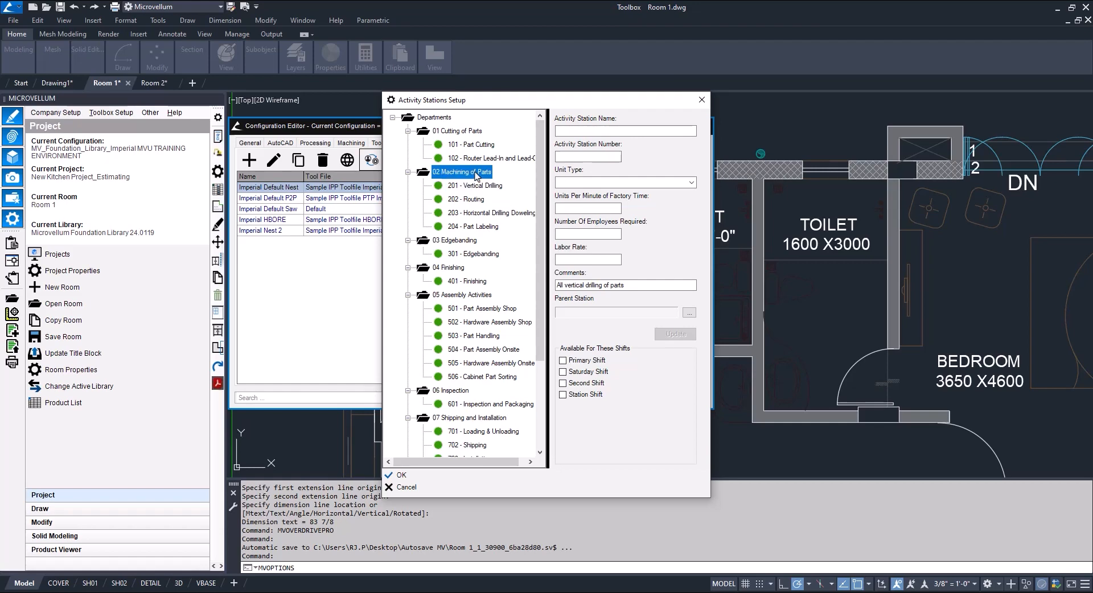
right_click(476, 172)
click(540, 273)
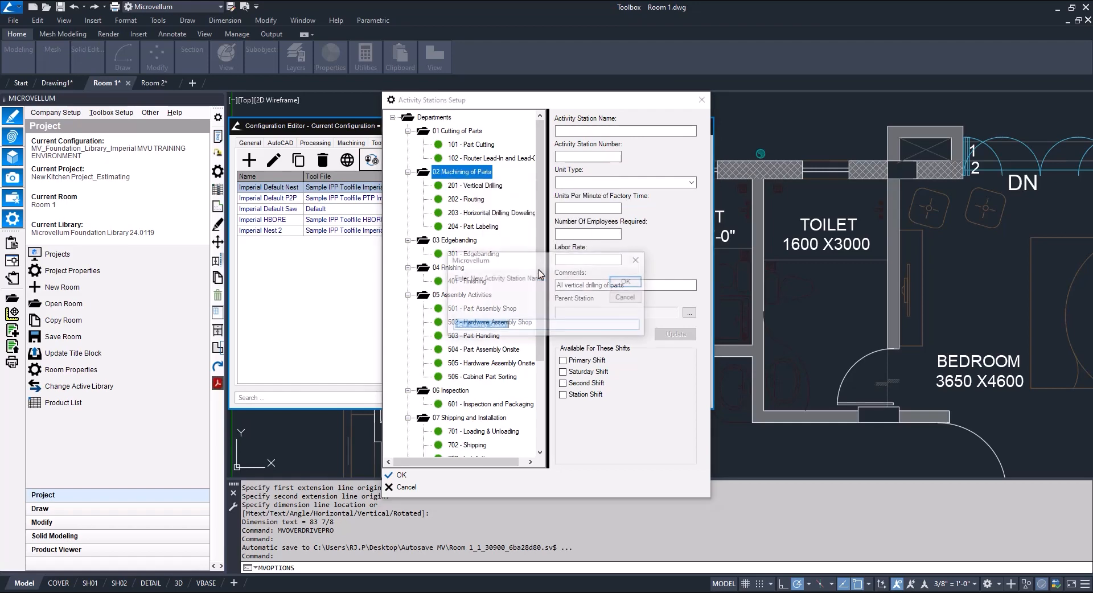
click(490, 325)
text(N)
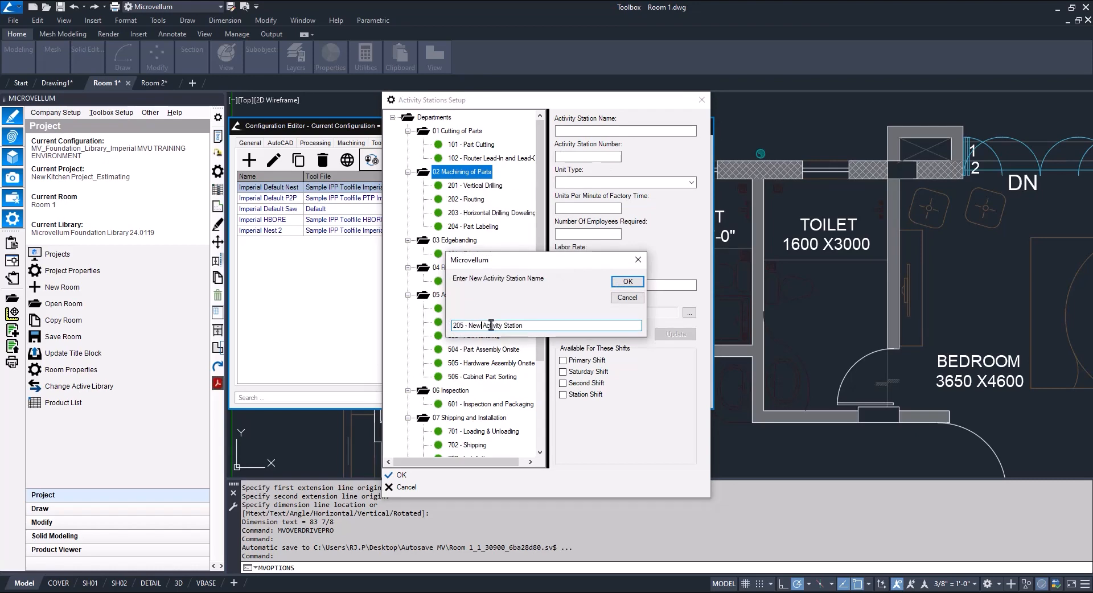
click(623, 280)
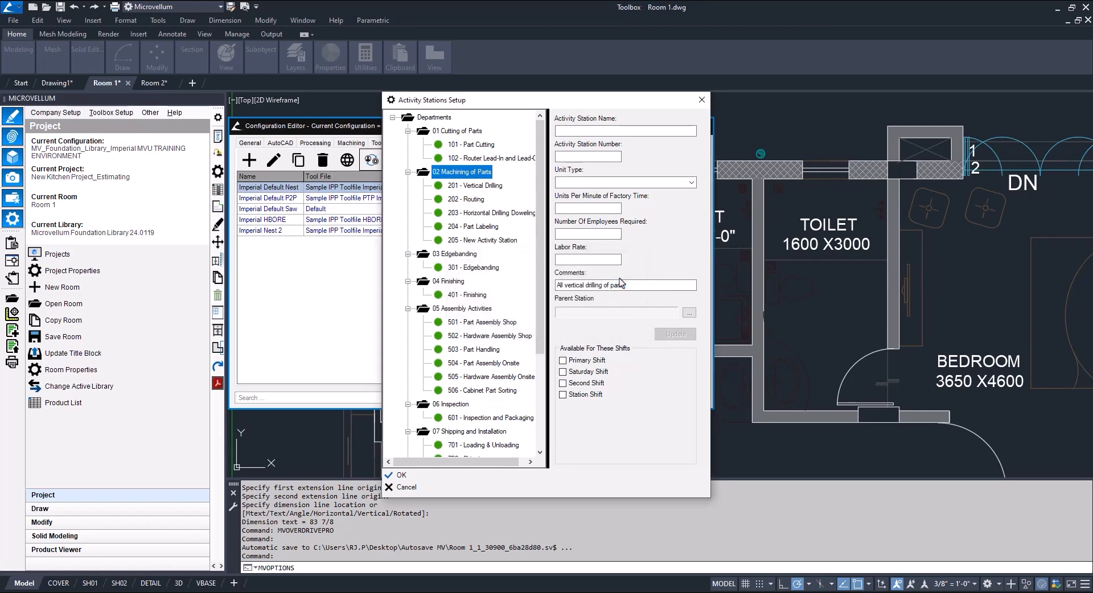
- Permanently delete the 205 - New Activity Station from the 02 Machining of Parts department
click(493, 240)
right_click(493, 240)
click(557, 360)
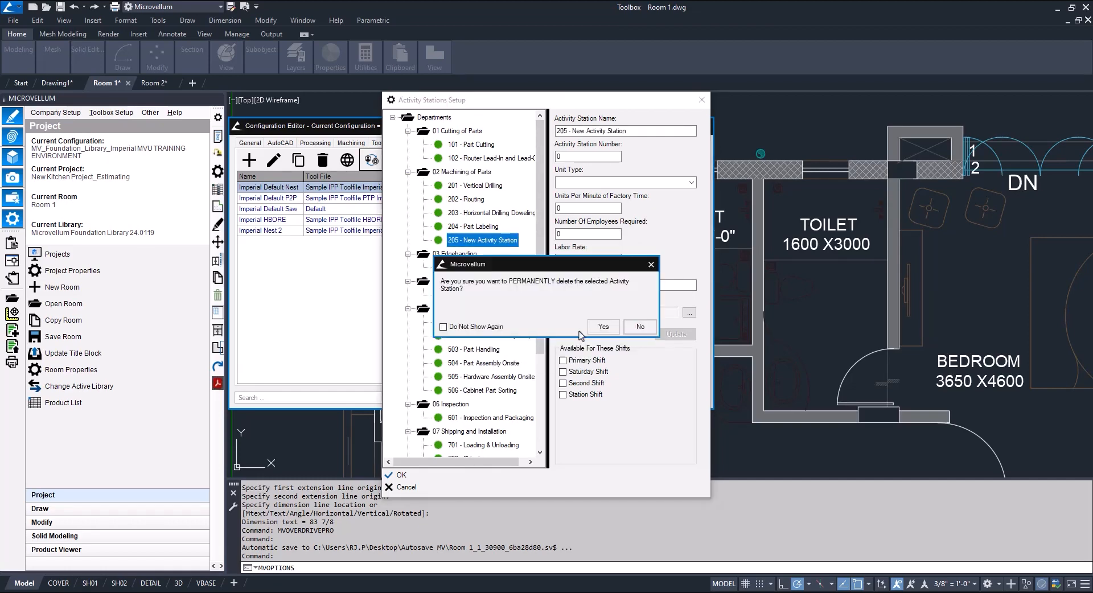
click(603, 326)
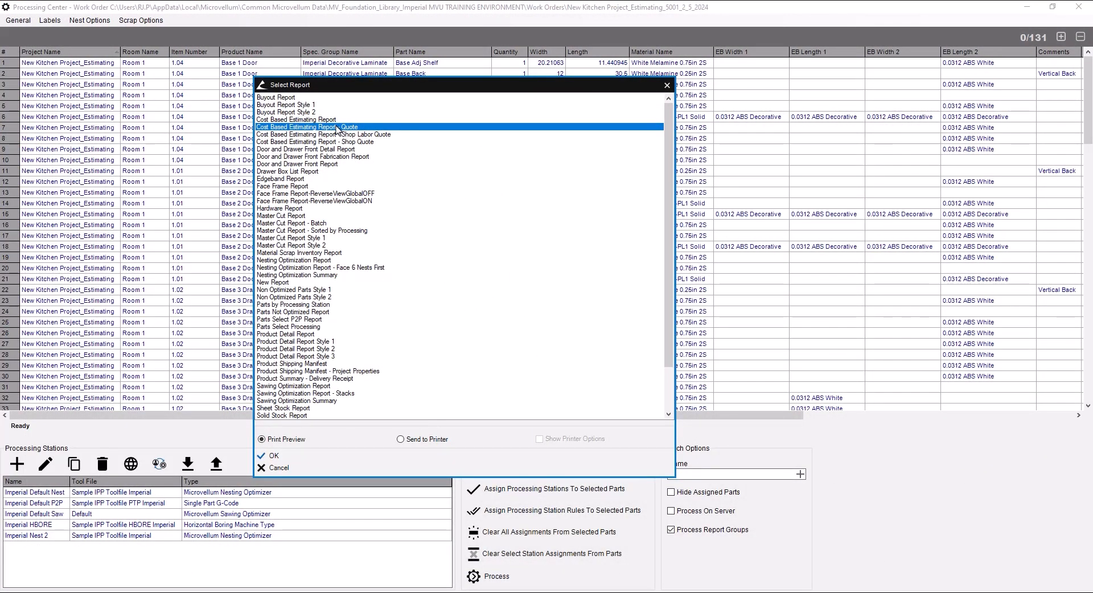
- Generate a print preview of the Cost Based Estimating Report - Quote from the Processing Center
double_click(336, 127)
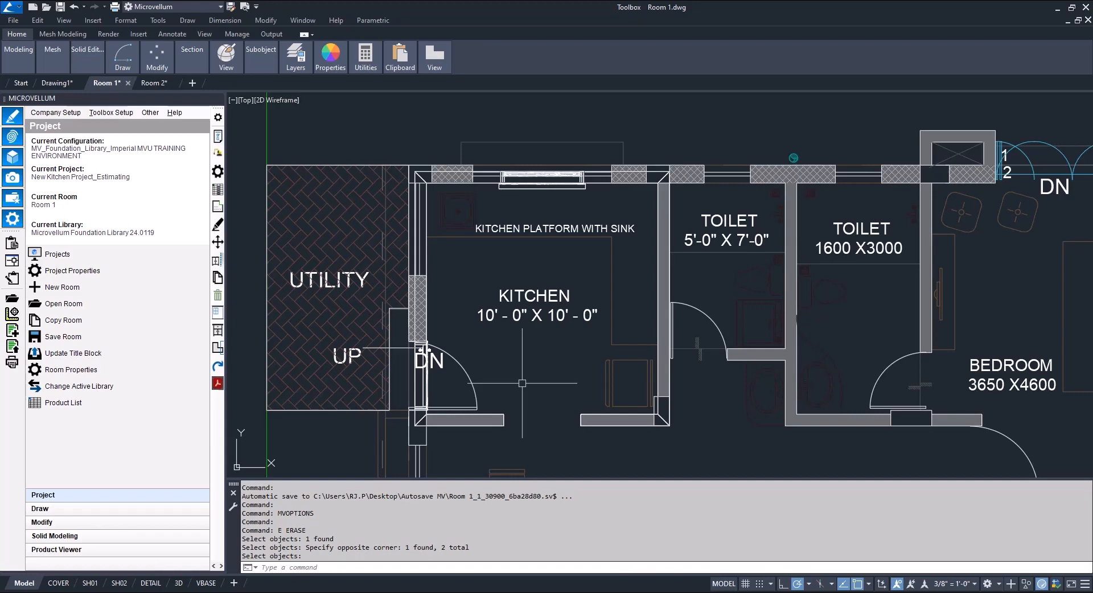
- Show Room 1's product list in the Product Viewer and switch the drawing to a southwest isometric view
click(85, 550)
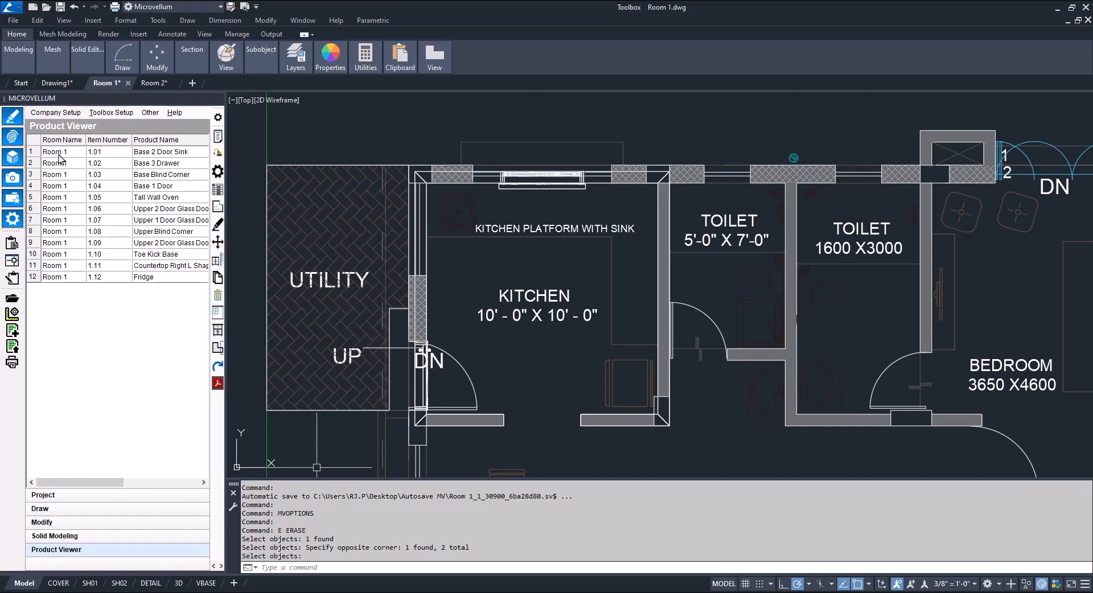
click(462, 306)
click(460, 303)
text(sw)
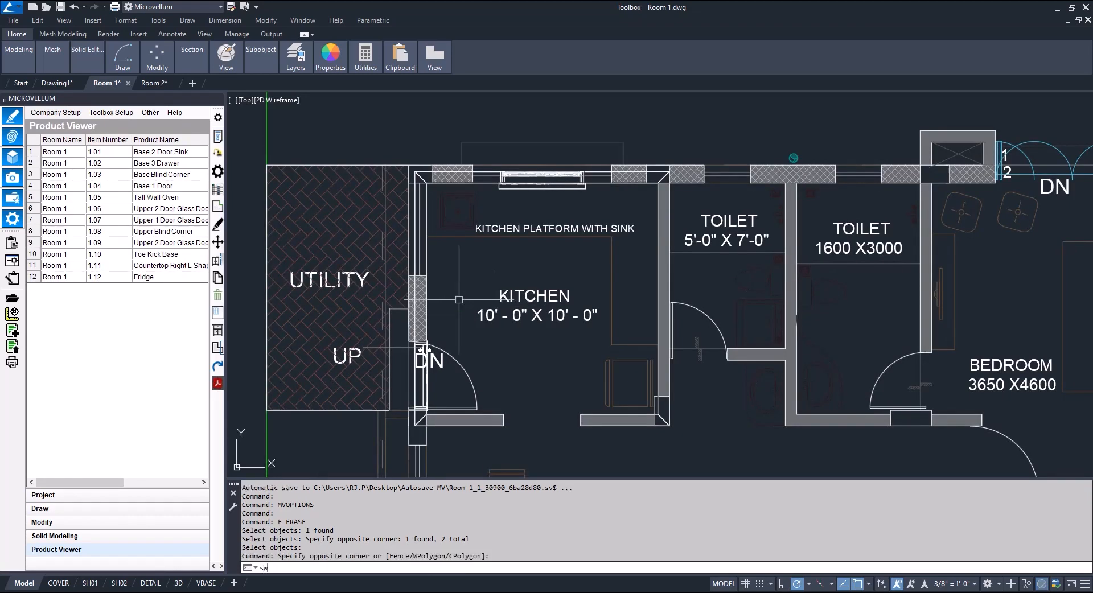
key(Return)
scroll(456, 297, up, 4)
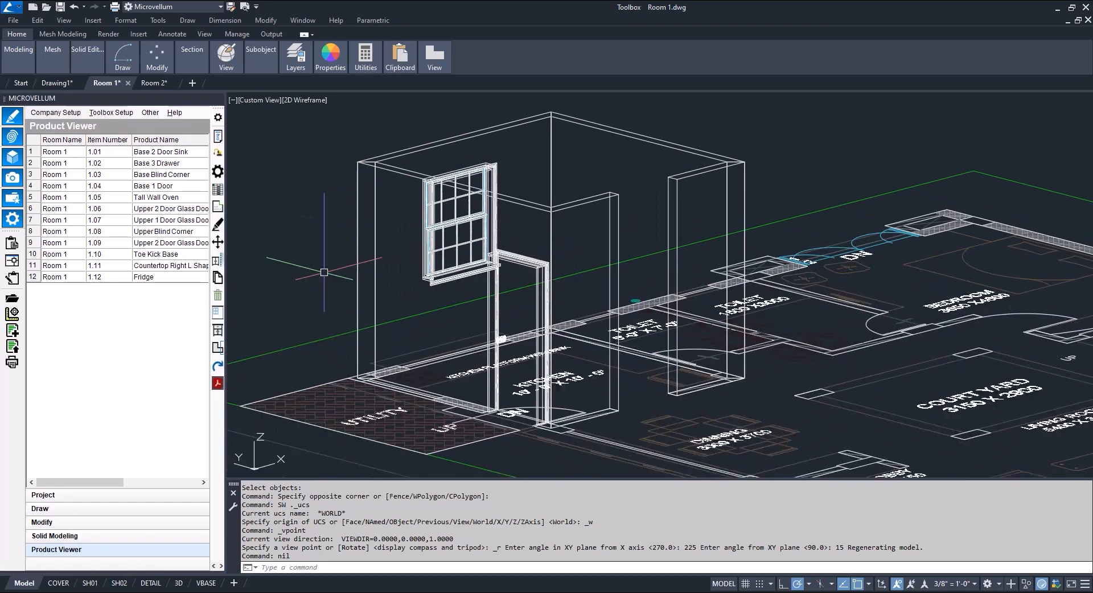
- Place the Base 2 Door Sink (1.01) on the kitchen's window wall at cabinet location 2, keeping its default prompt values
right_click(56, 154)
mouse_move(117, 162)
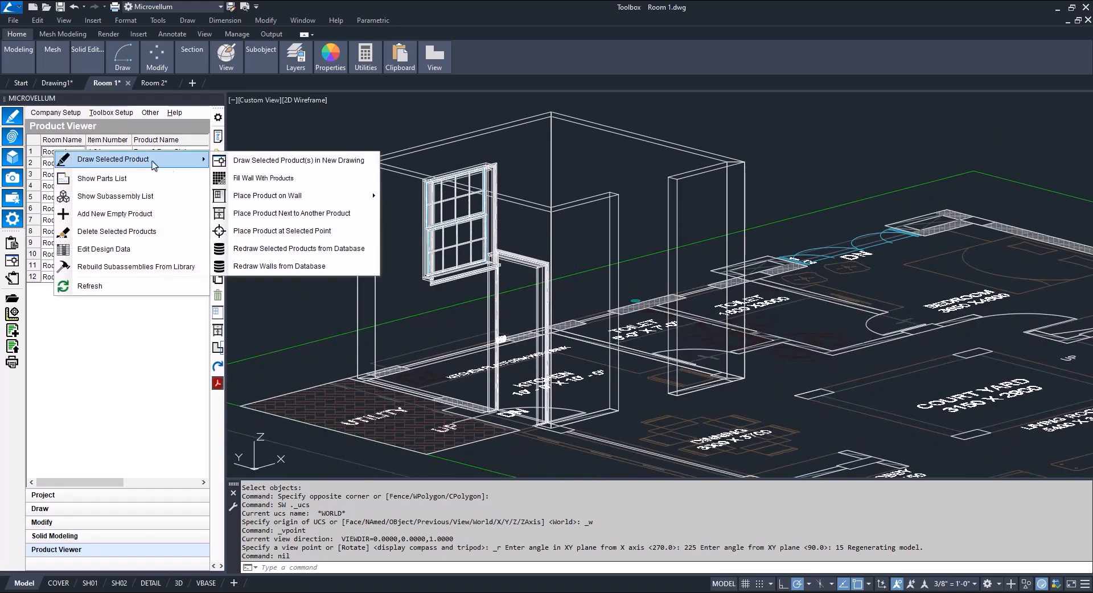
mouse_move(285, 197)
click(416, 198)
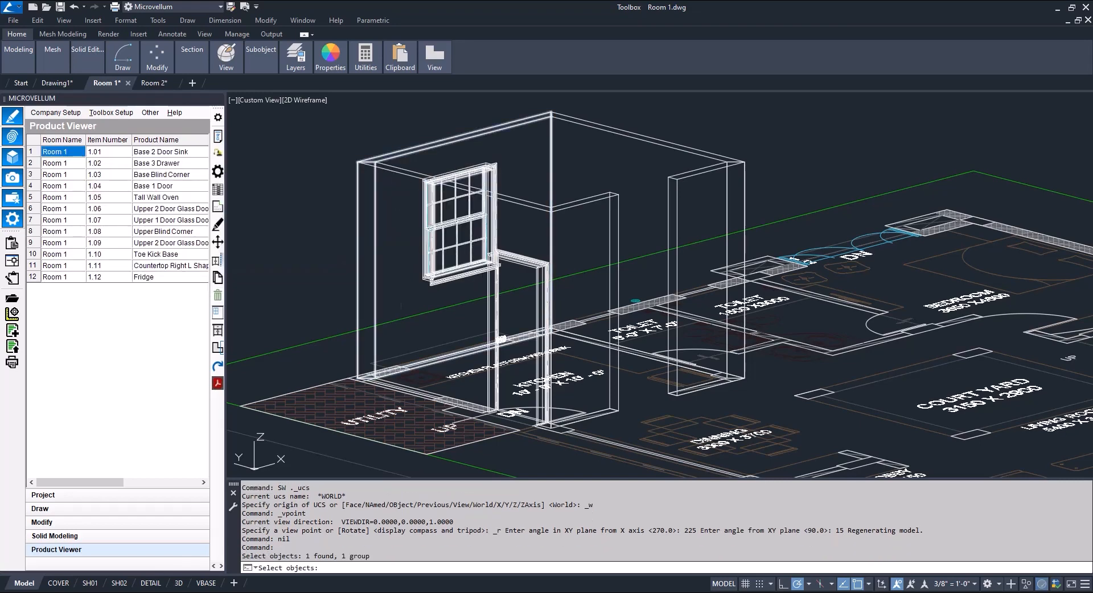
key(Return)
scroll(383, 359, up, 5)
text(2)
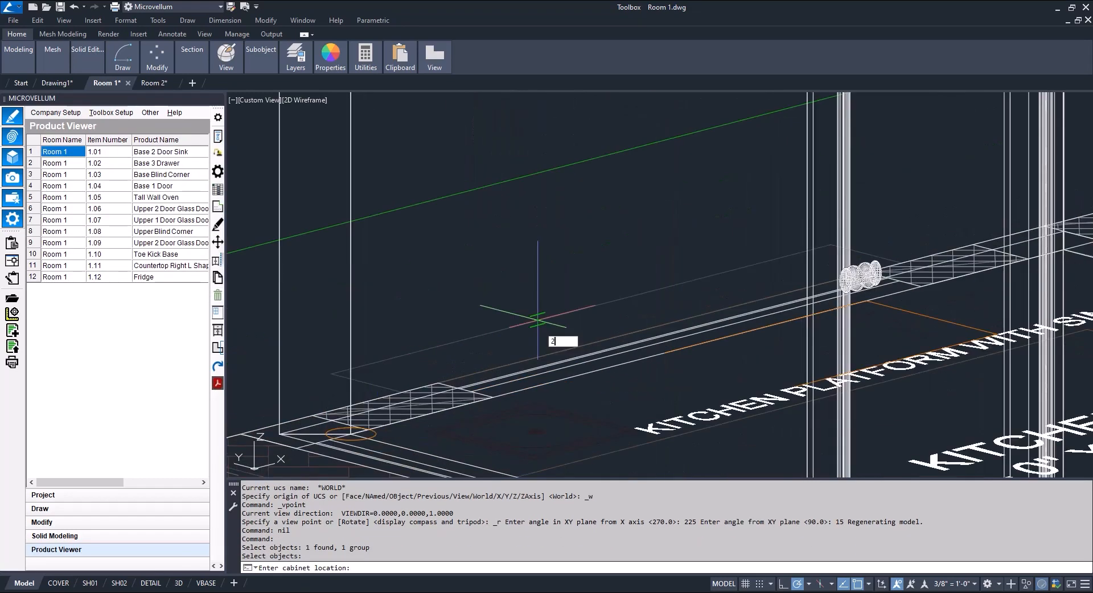
key(Return)
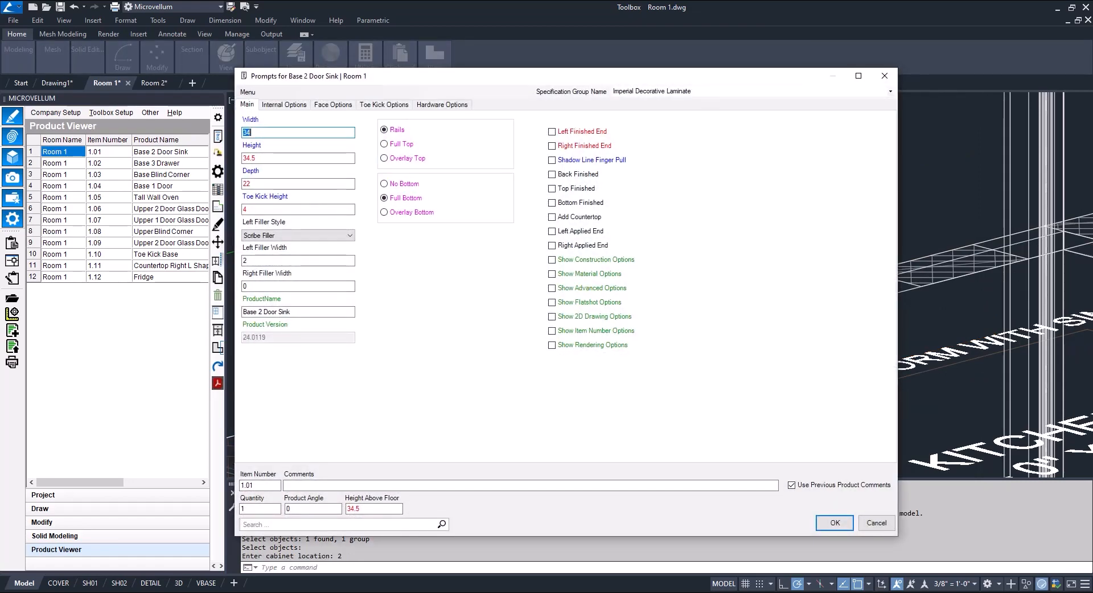
click(835, 523)
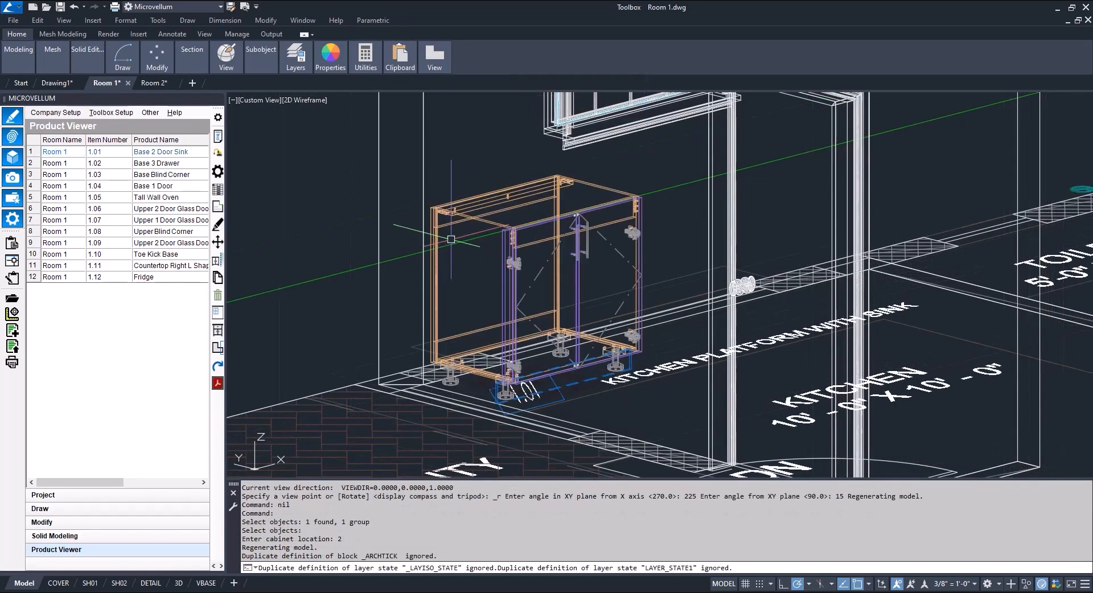
- Place three Base 3 Drawer cabinets (1.02) against the right side of the sink base, keeping their default prompt values
right_click(84, 171)
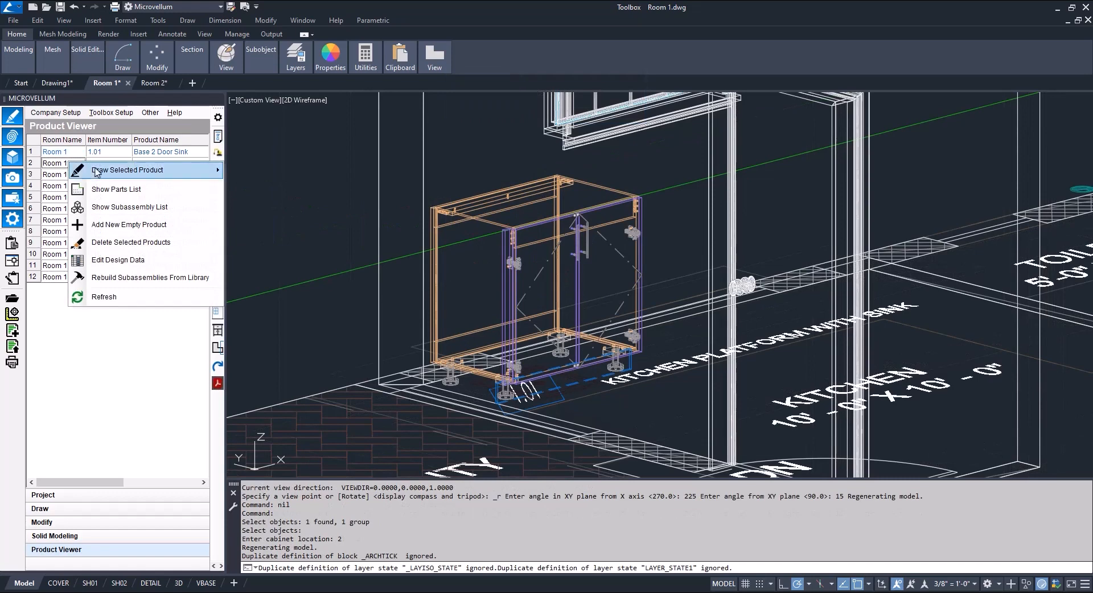
mouse_move(144, 171)
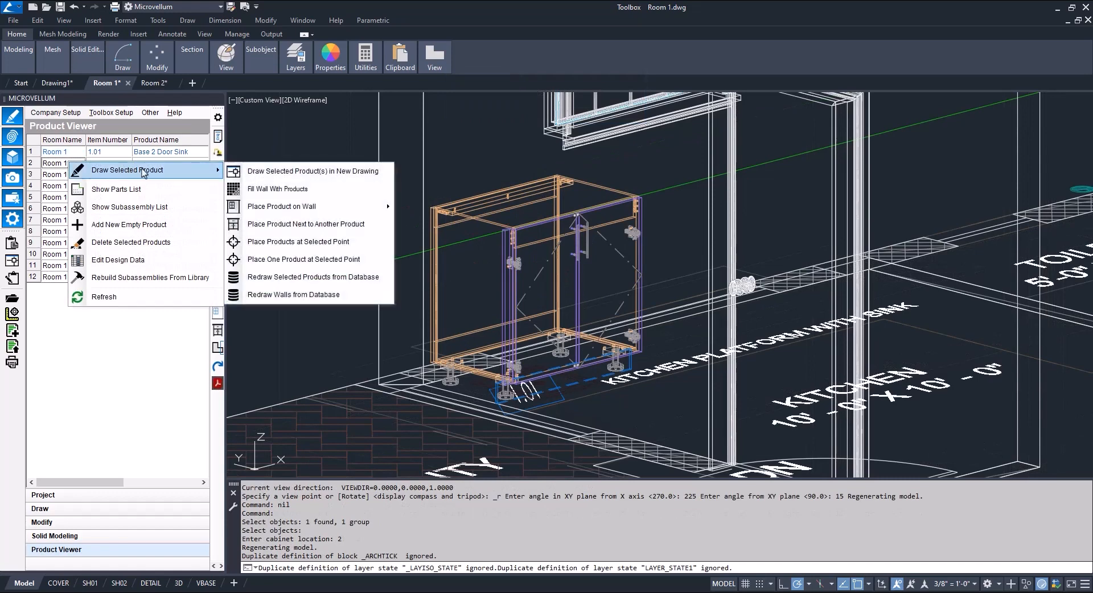
click(319, 224)
drag(561, 312, 546, 315)
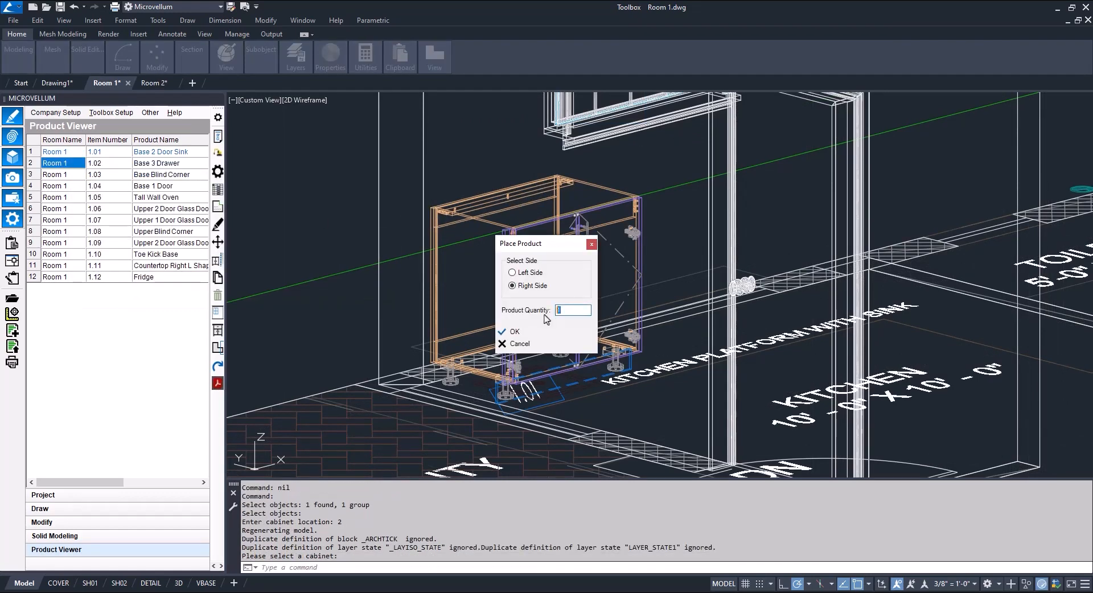
text(3)
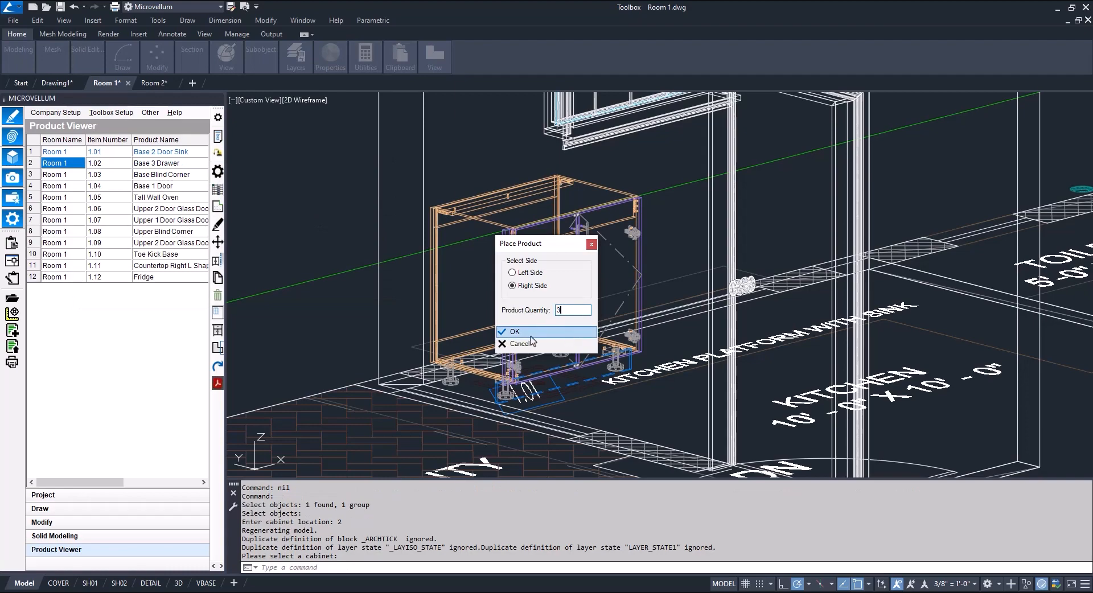
click(531, 334)
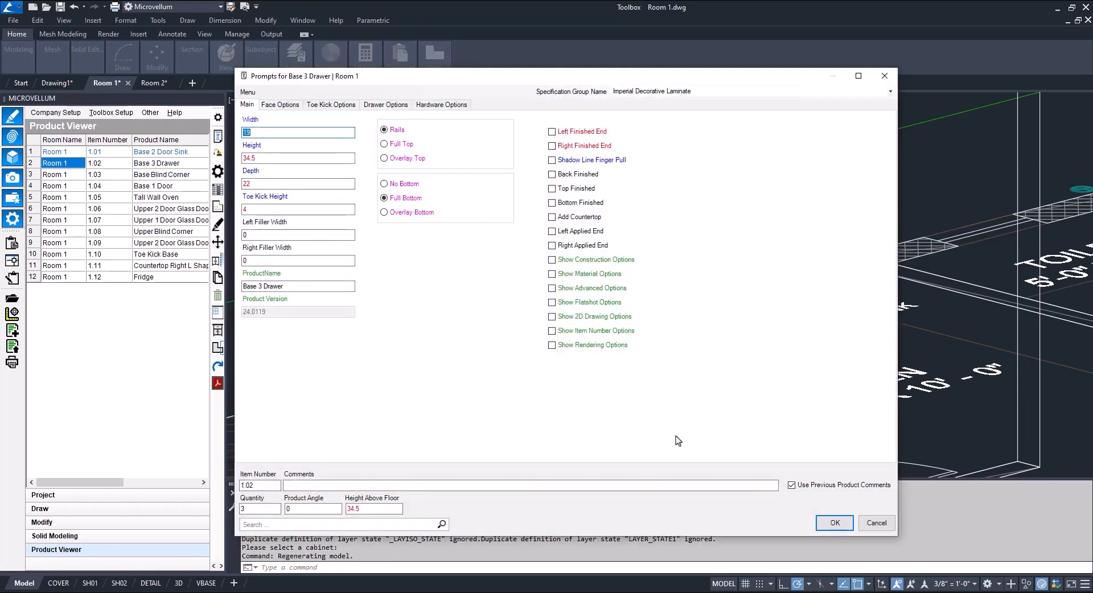
click(837, 521)
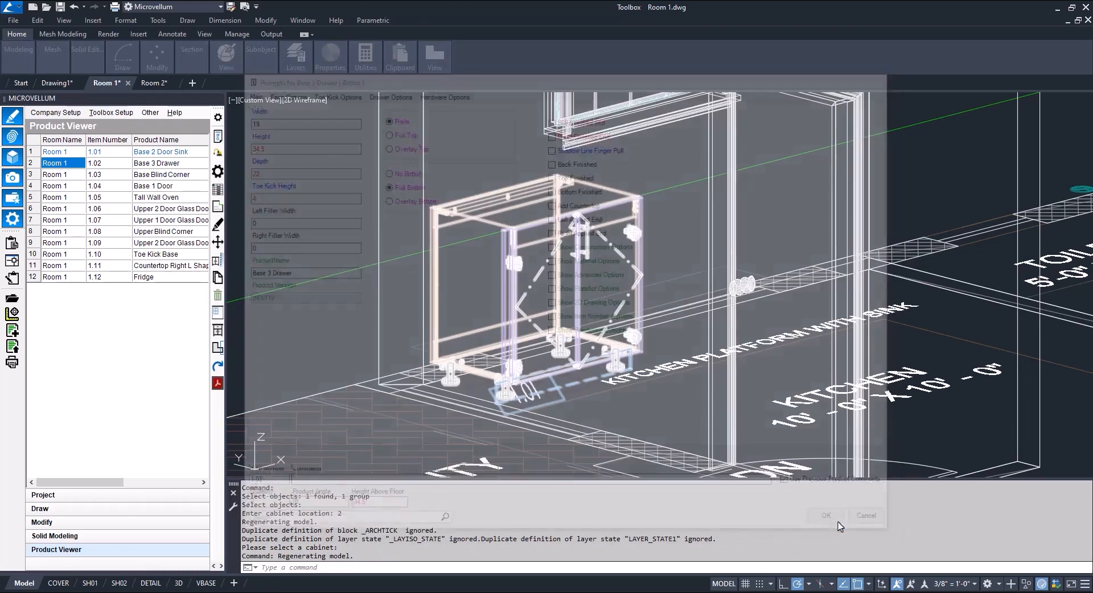
scroll(459, 292, down, 2)
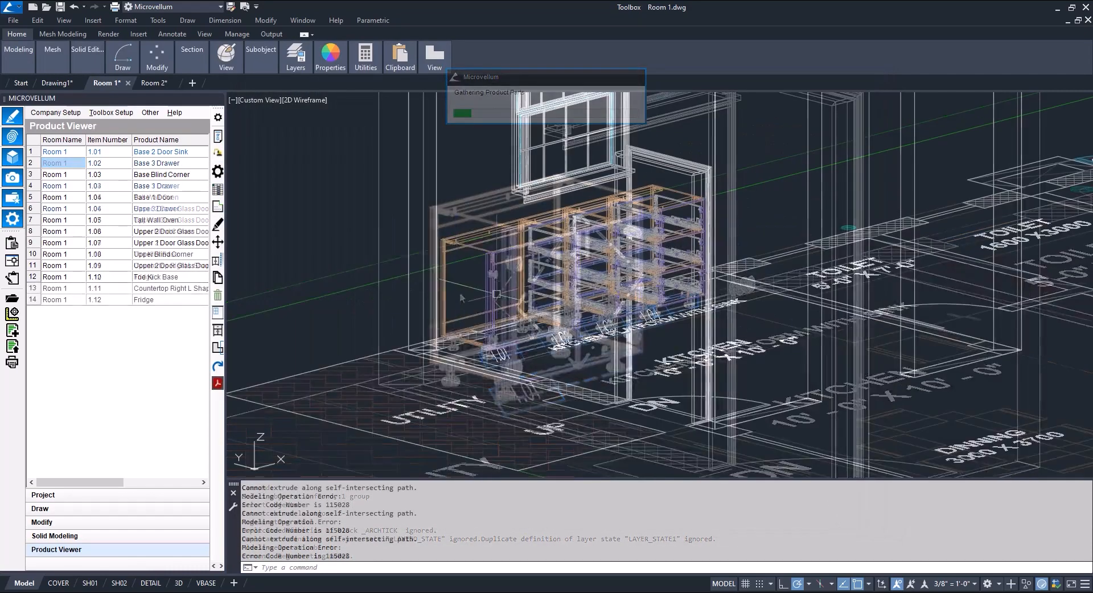
middle_drag(509, 284, 509, 315)
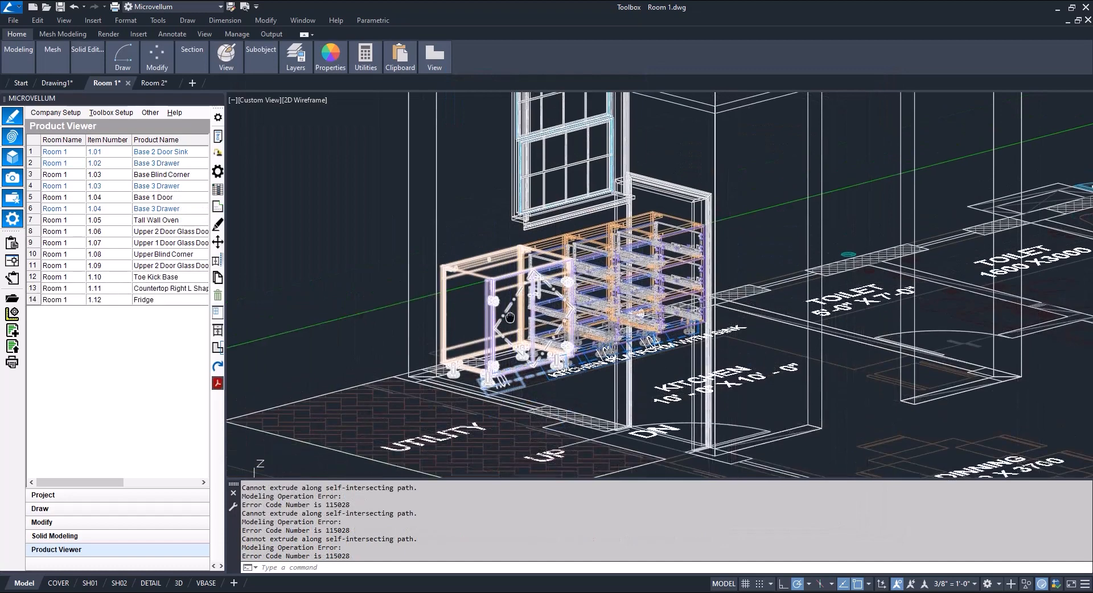
scroll(510, 315, down, 3)
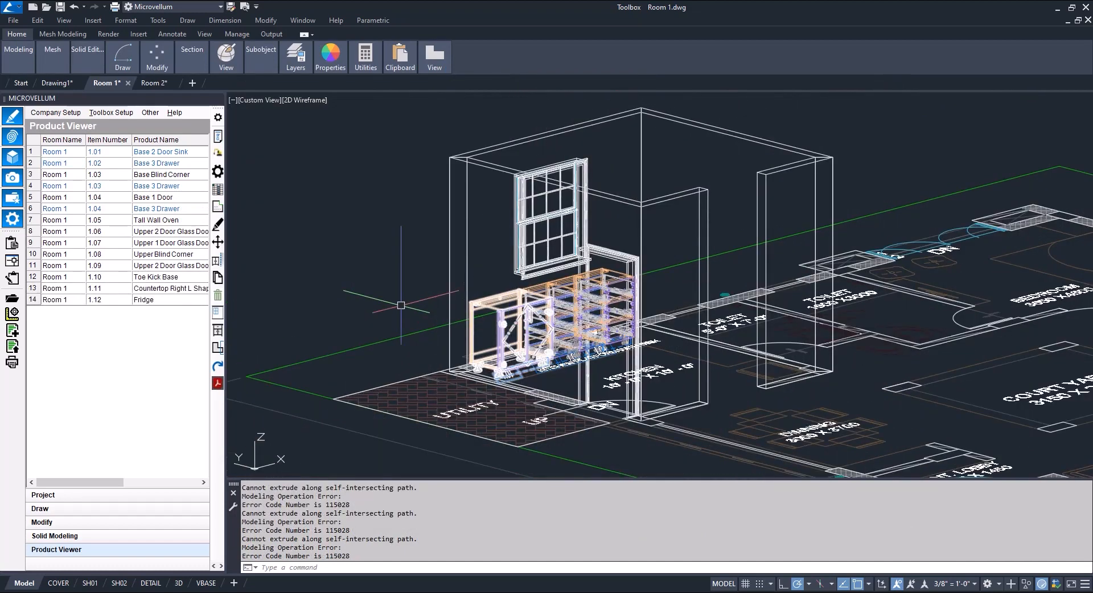
- Start placing the Upper 2 Door Glass Door (1.06) on the kitchen wall
right_click(139, 234)
mouse_move(239, 242)
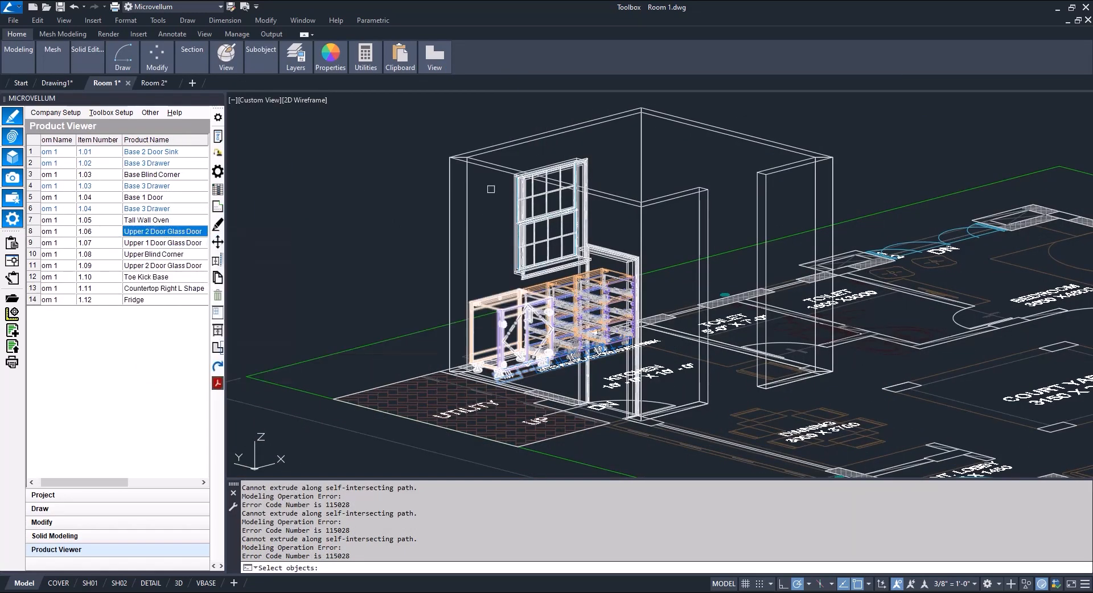
right_click(140, 233)
click(501, 280)
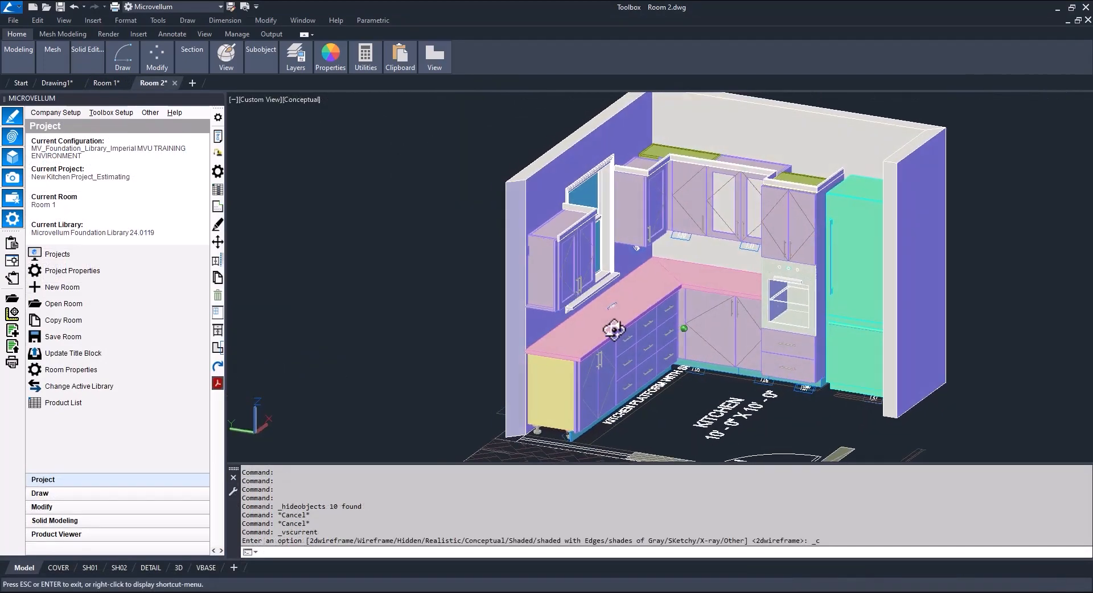
- Orbit around the fully furnished kitchen model in the Room 2 drawing to inspect it
shift+middle_drag(613, 330, 490, 327)
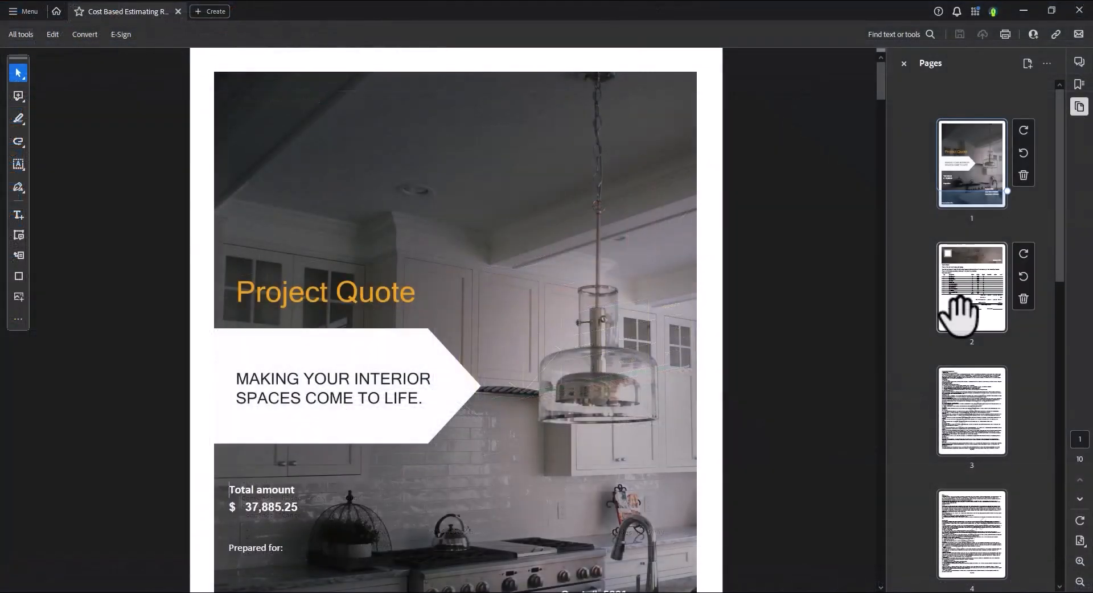
- Switch to the PDF viewer and review the project quote's pricing and totals pages and the New Kitchen Job 06 drawing sheets
click(962, 307)
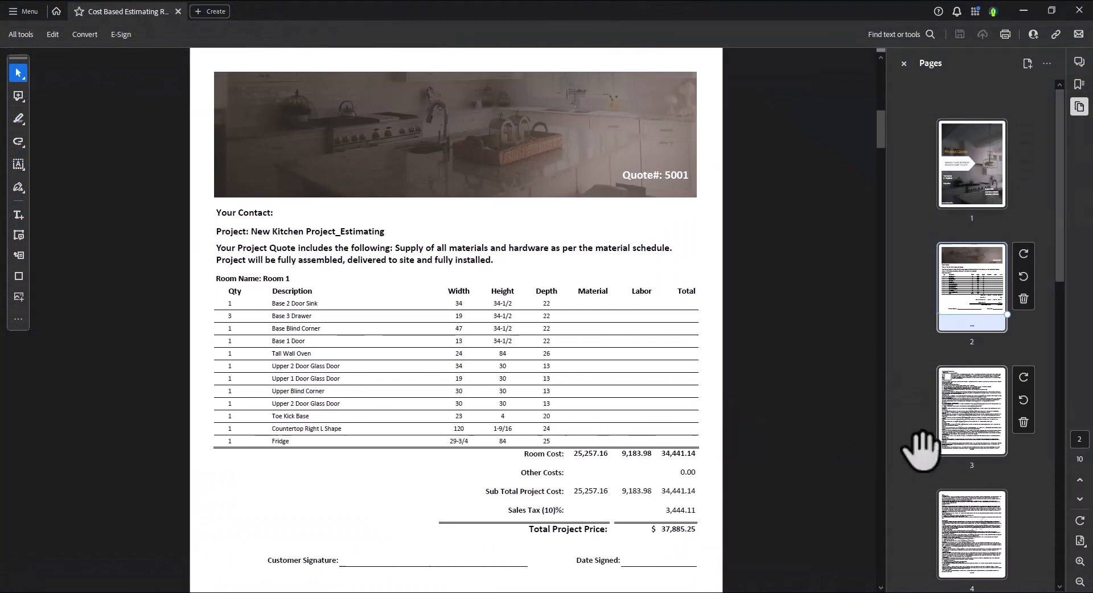
scroll(823, 431, down, 20)
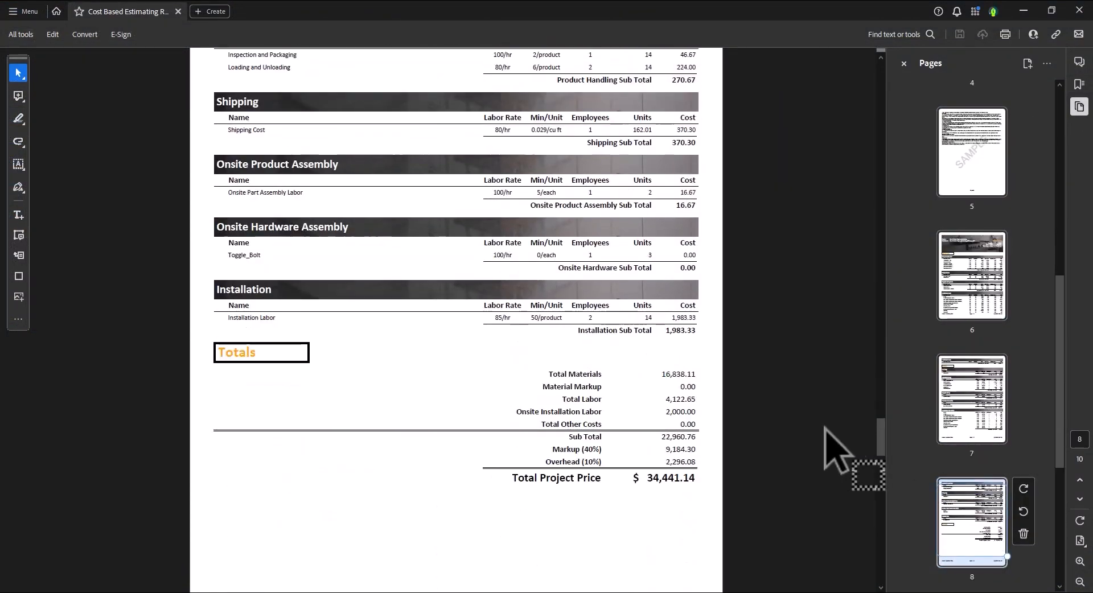
scroll(825, 430, up, 8)
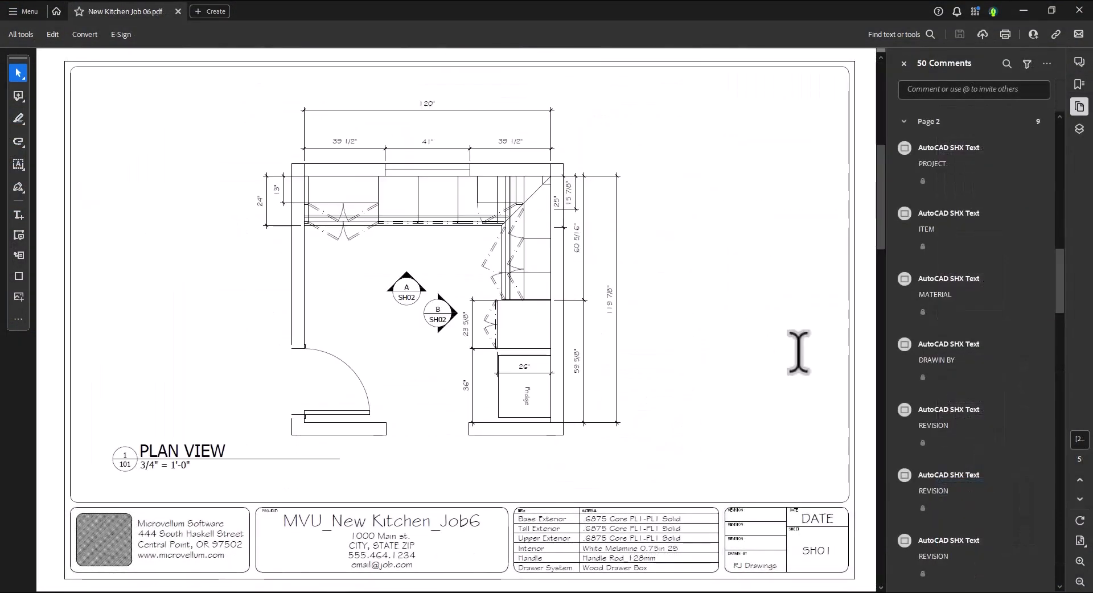
scroll(799, 353, down, 15)
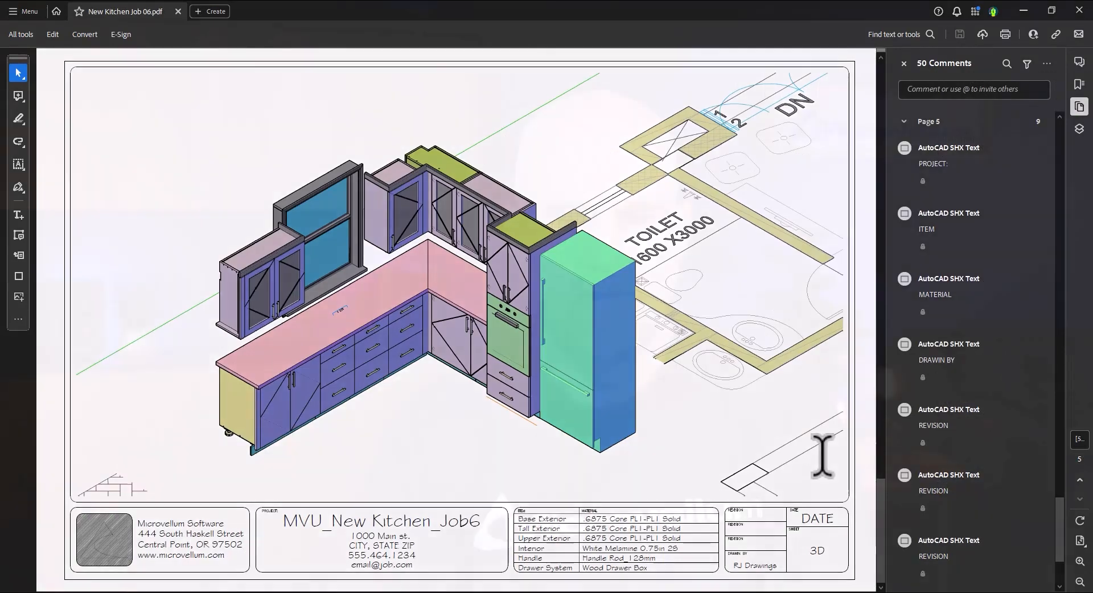